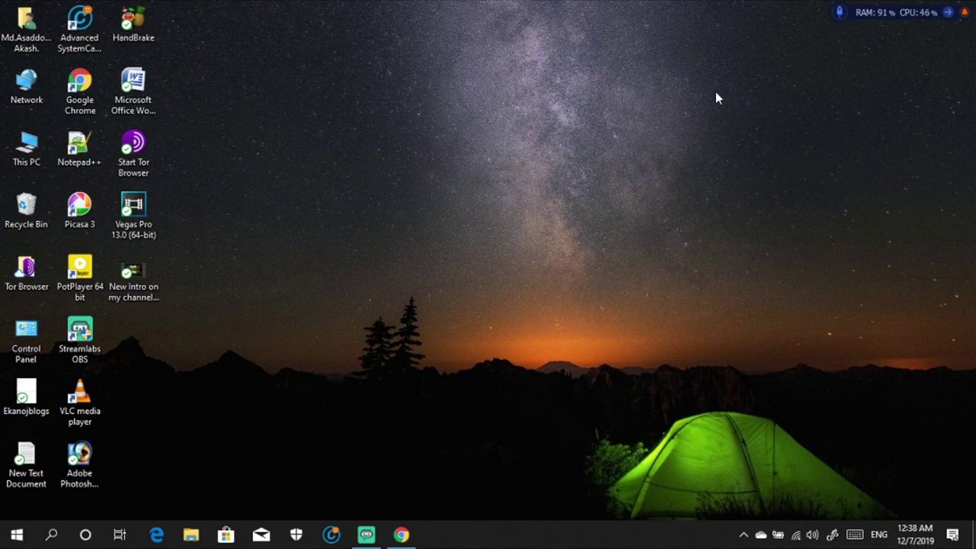
Step: Switch to Google Chrome and open the Panzoid creations page from its shortcut
click(401, 535)
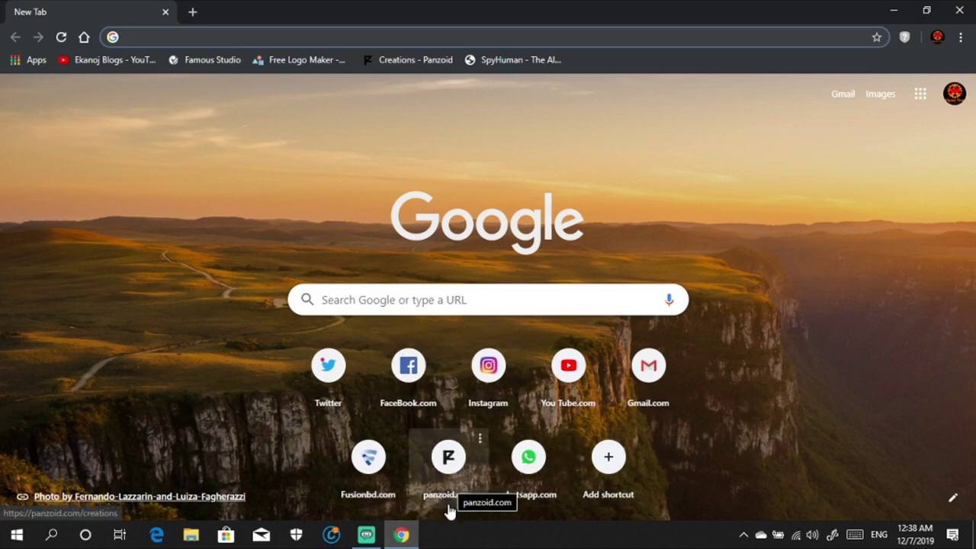
click(449, 469)
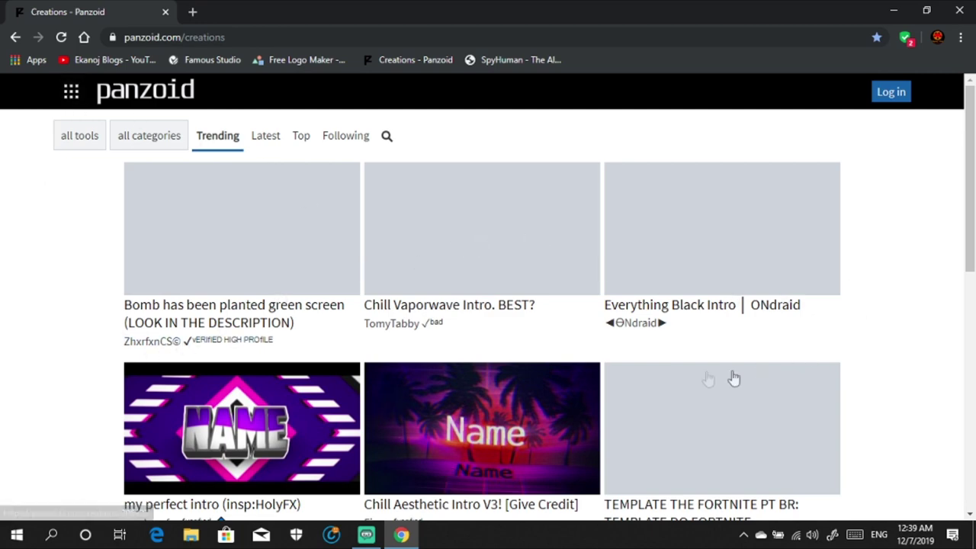
Step: Browse the trending Panzoid creations for a suitable intro template
scroll(732, 379, down, 3)
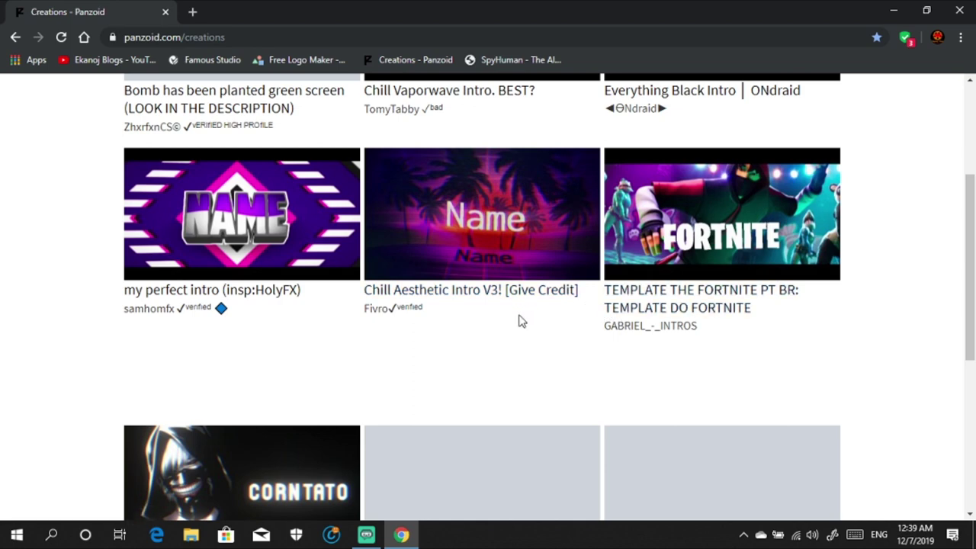
scroll(534, 320, up, 1)
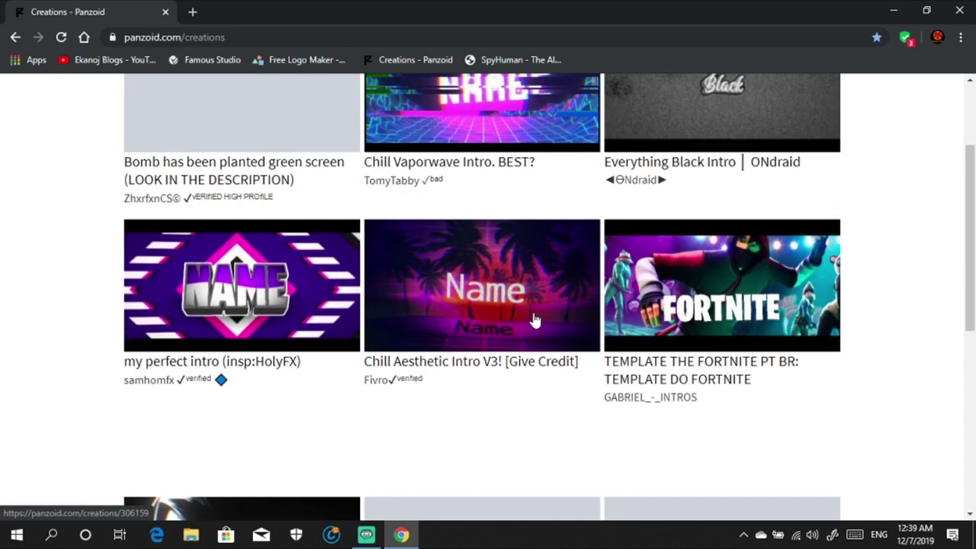
scroll(508, 293, up, 2)
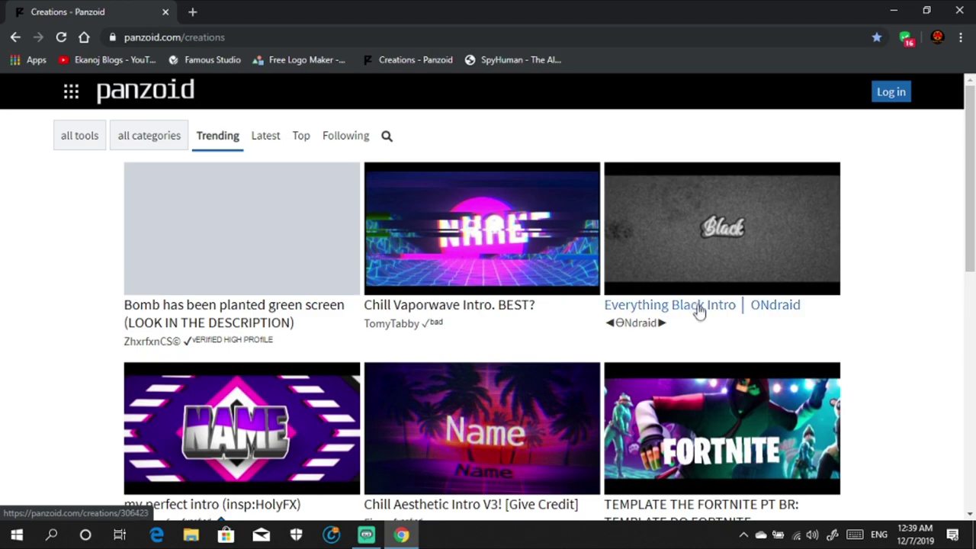
scroll(575, 412, down, 1)
scroll(536, 418, down, 3)
scroll(535, 418, up, 5)
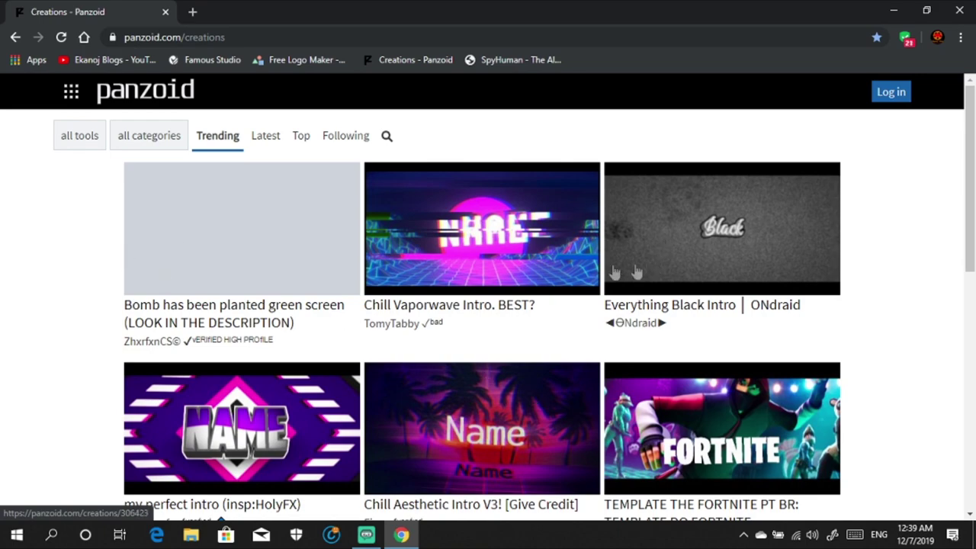
scroll(676, 400, down, 5)
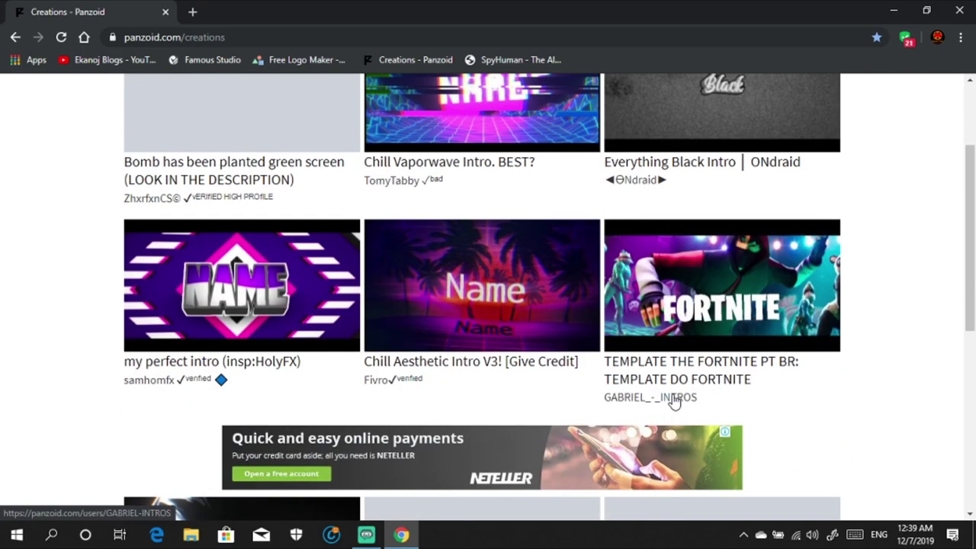
scroll(674, 400, down, 2)
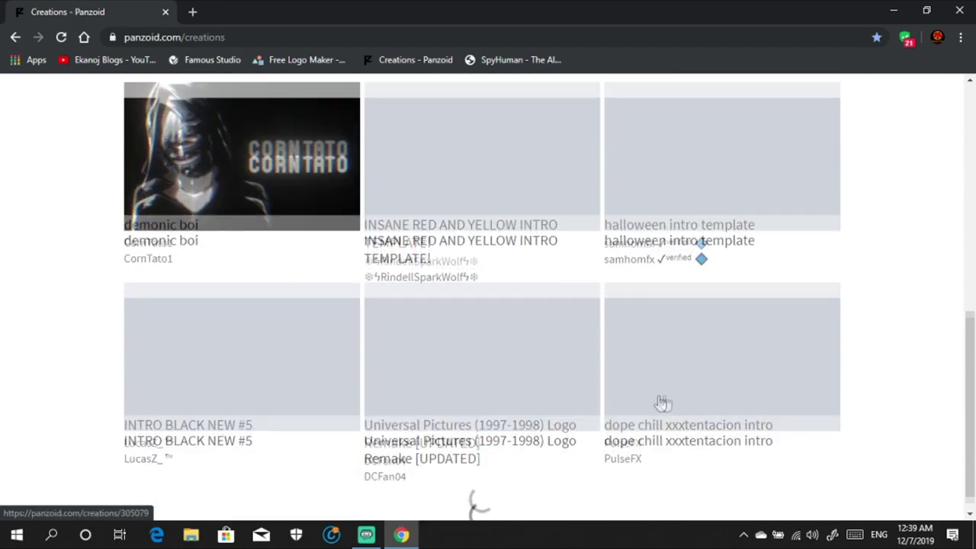
scroll(503, 340, up, 8)
Step: Open the creation page of the "Chill Vaporwave Intro. BEST?" template, reloading it from the trending list
click(490, 268)
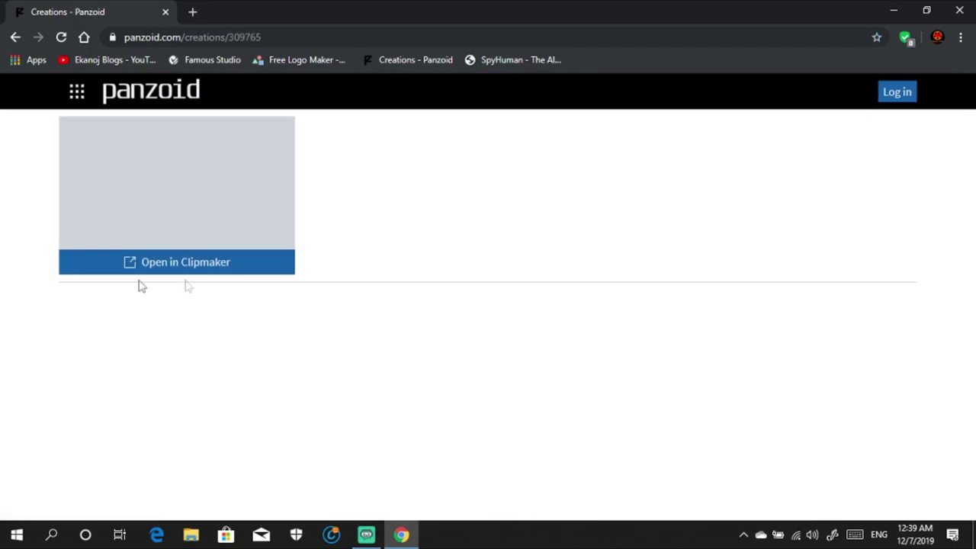
click(17, 39)
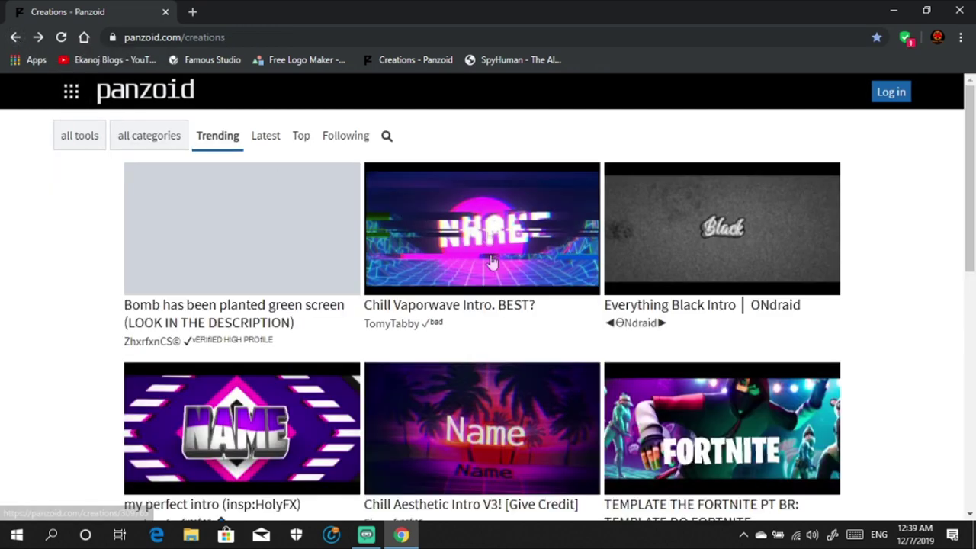
click(447, 245)
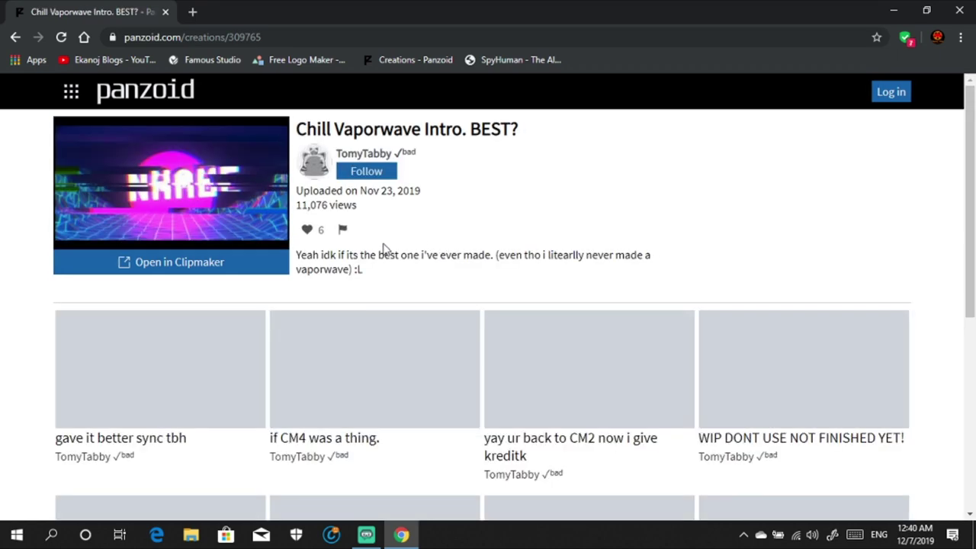
Step: Look over the template's details and the other intros by the same creator listed beneath it
scroll(423, 323, down, 1)
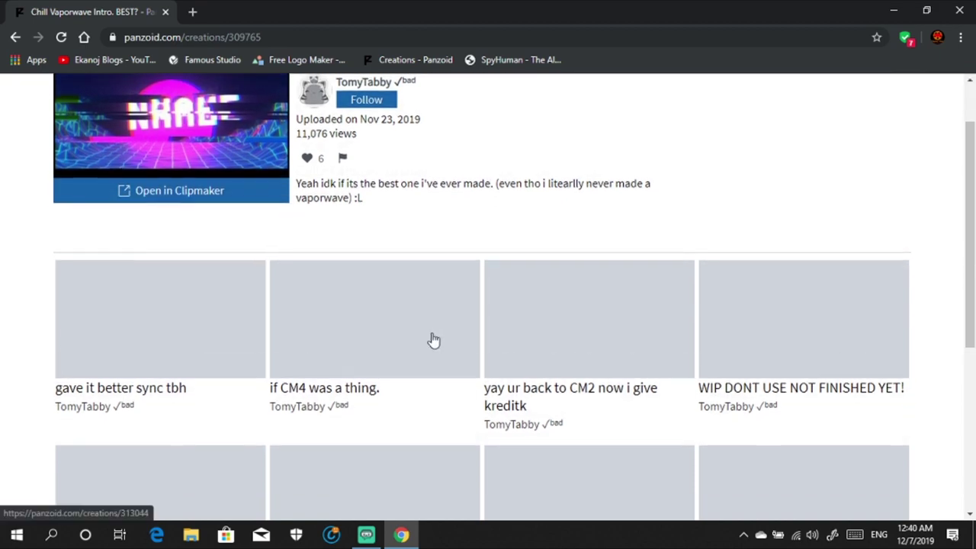
scroll(432, 341, down, 5)
scroll(396, 320, up, 6)
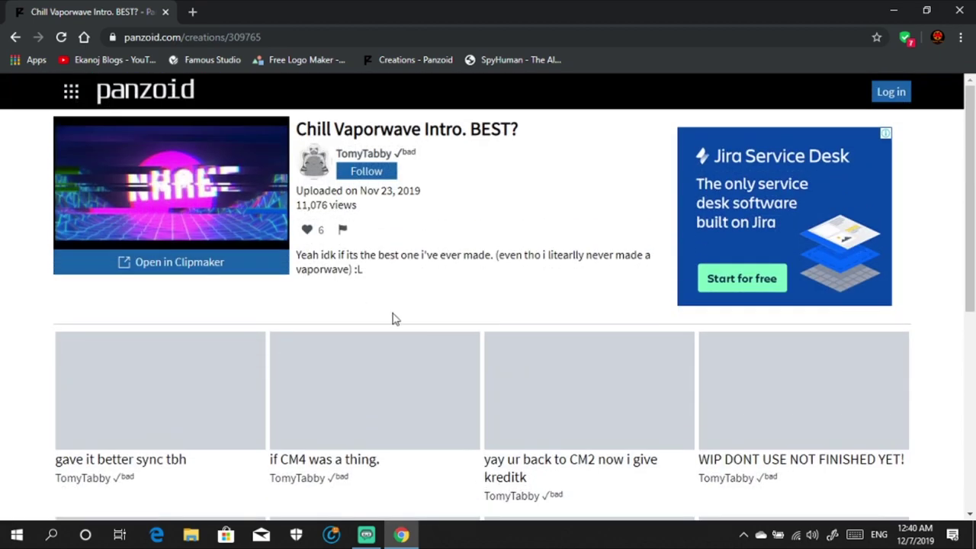
scroll(401, 316, down, 5)
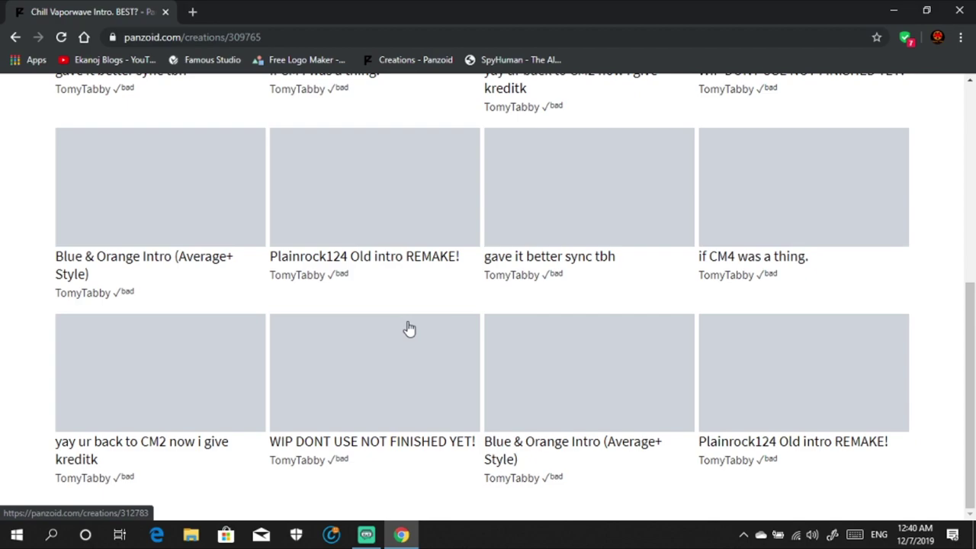
scroll(409, 329, up, 5)
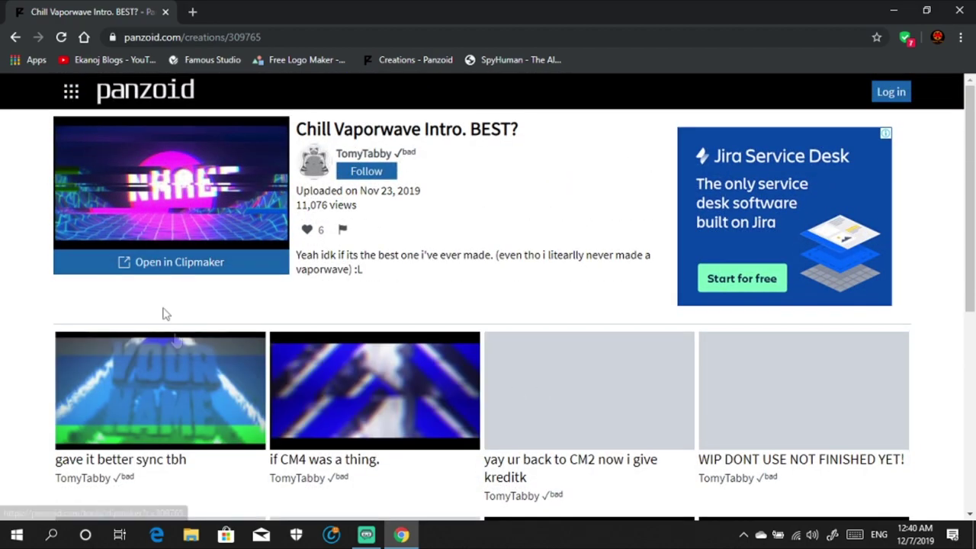
scroll(687, 414, down, 3)
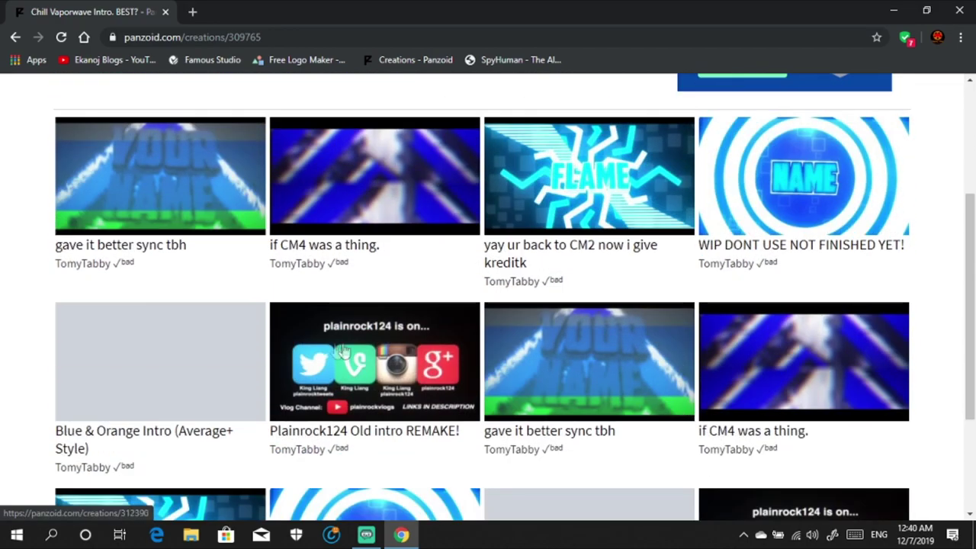
scroll(340, 358, down, 3)
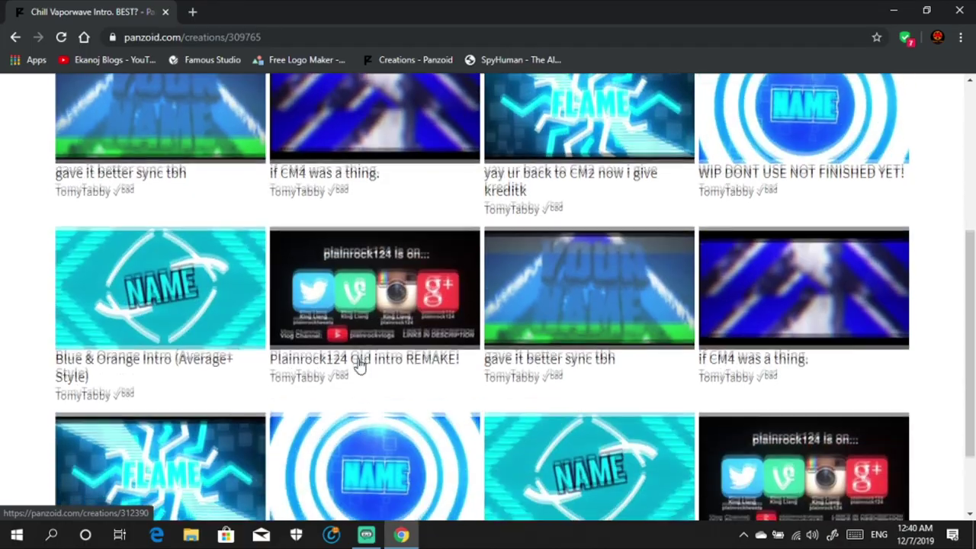
scroll(372, 369, up, 5)
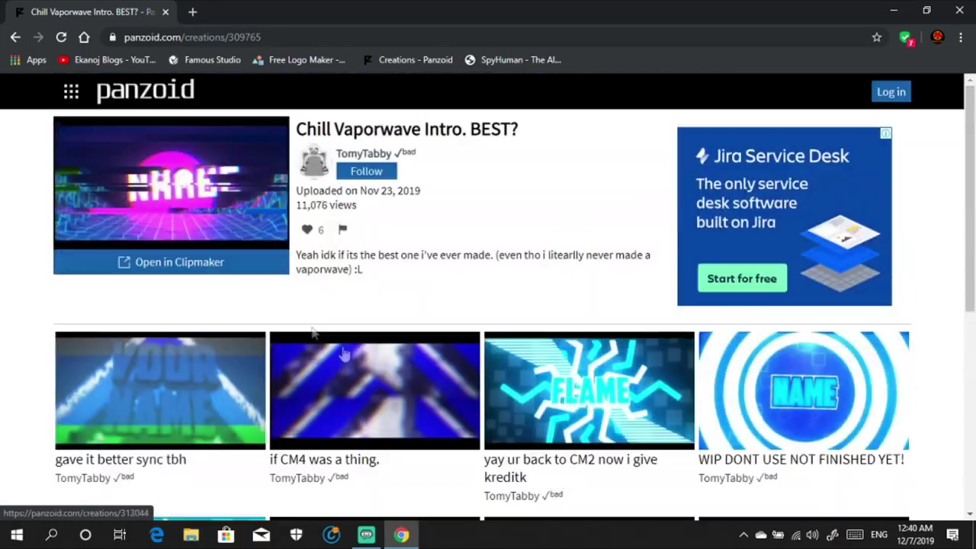
scroll(467, 352, down, 5)
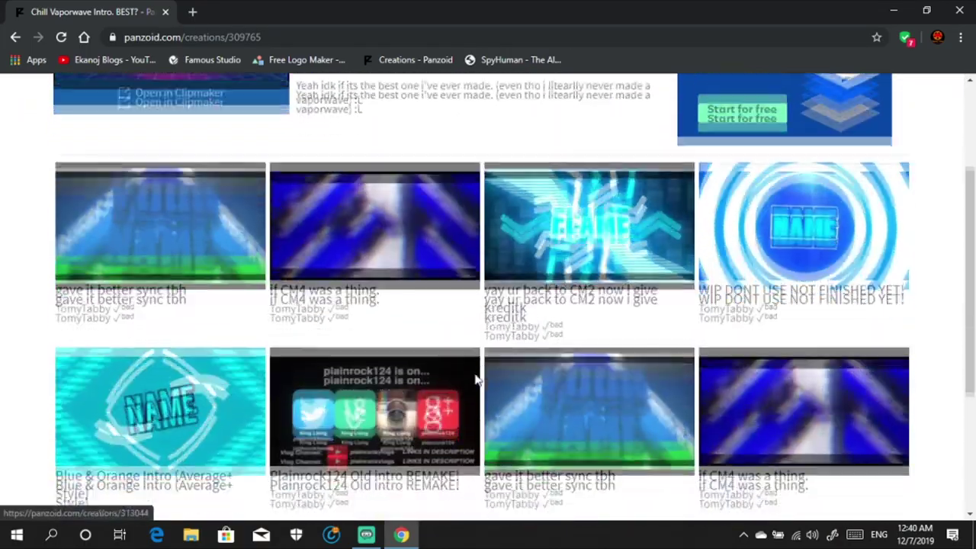
scroll(335, 276, up, 5)
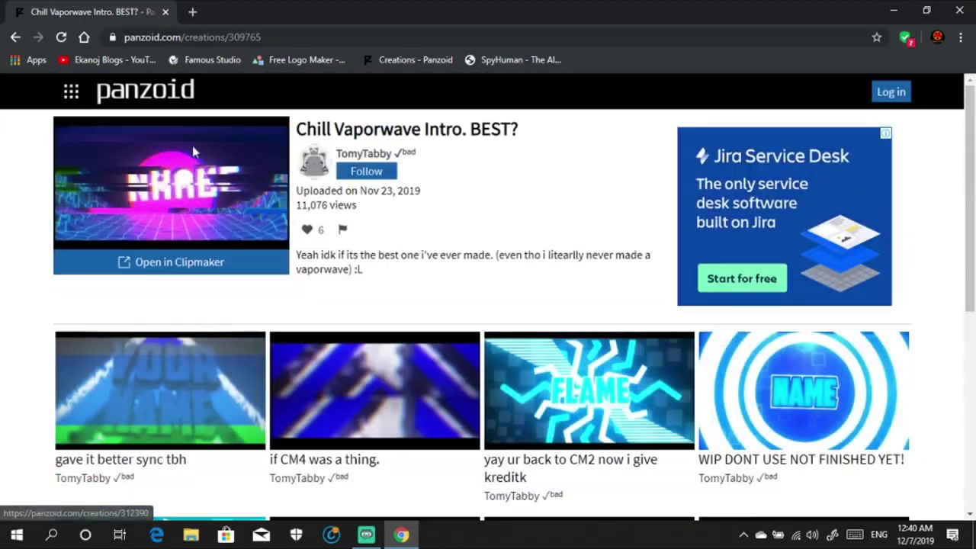
scroll(382, 369, down, 4)
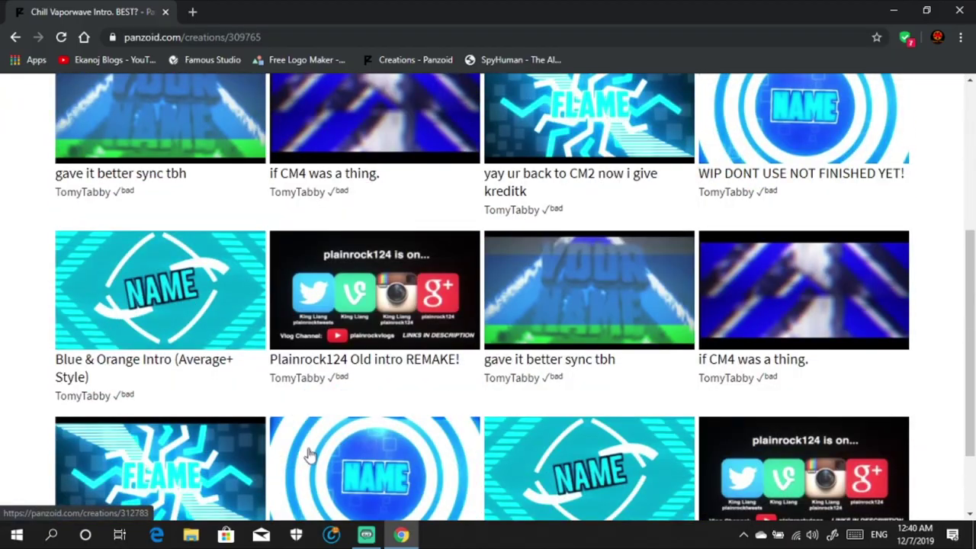
scroll(309, 454, up, 4)
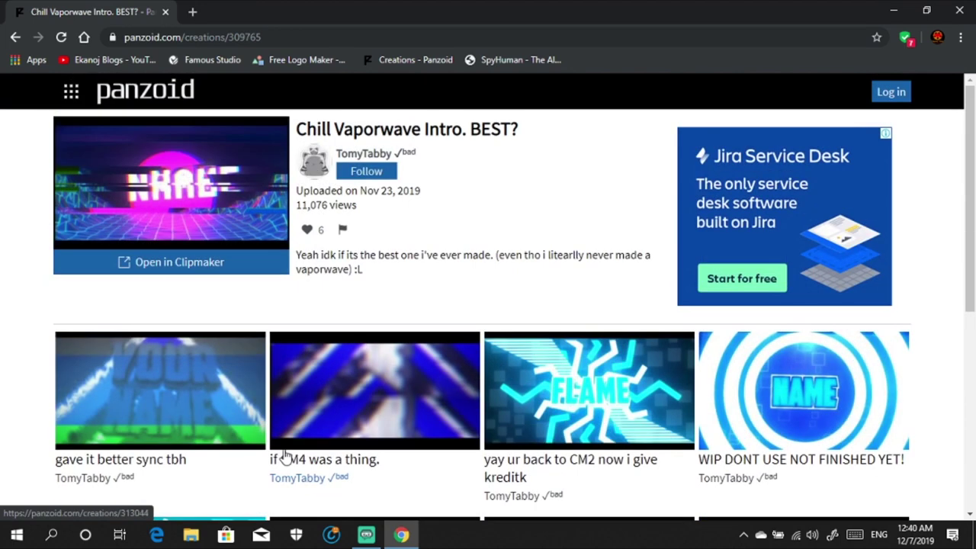
Step: Open the Chill Vaporwave template in Clipmaker and close the banner ad above the preview
click(184, 266)
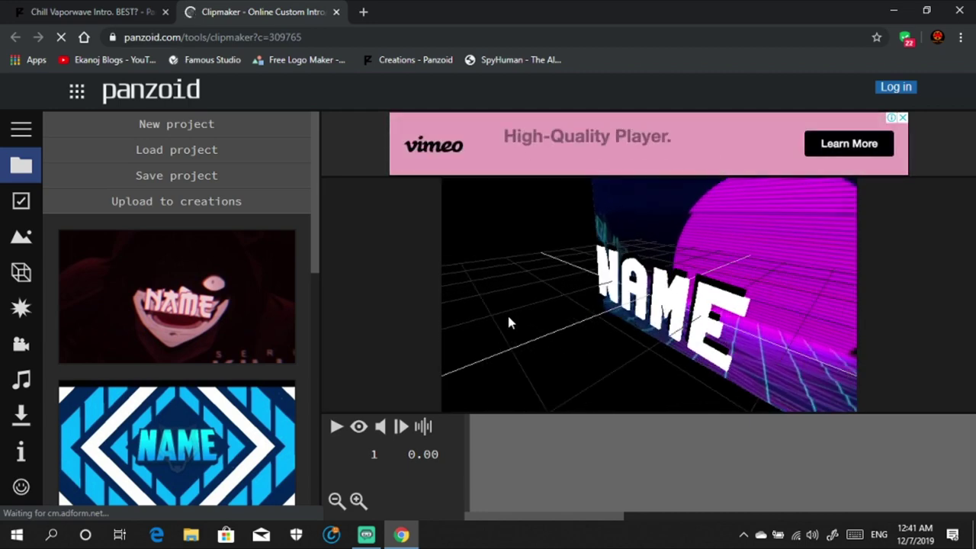
click(903, 120)
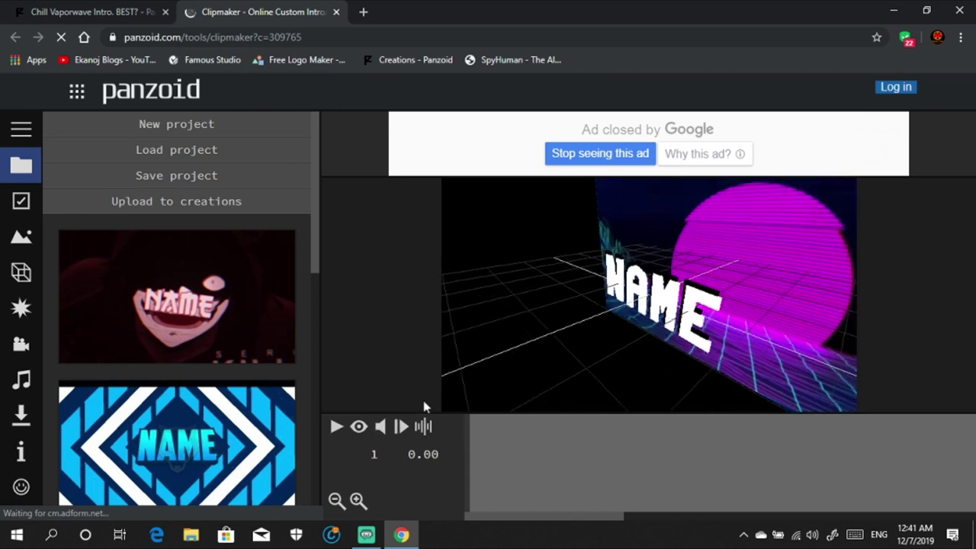
Step: Switch the preview to the camera view, play the start of the intro and pause it at frame 30
click(359, 428)
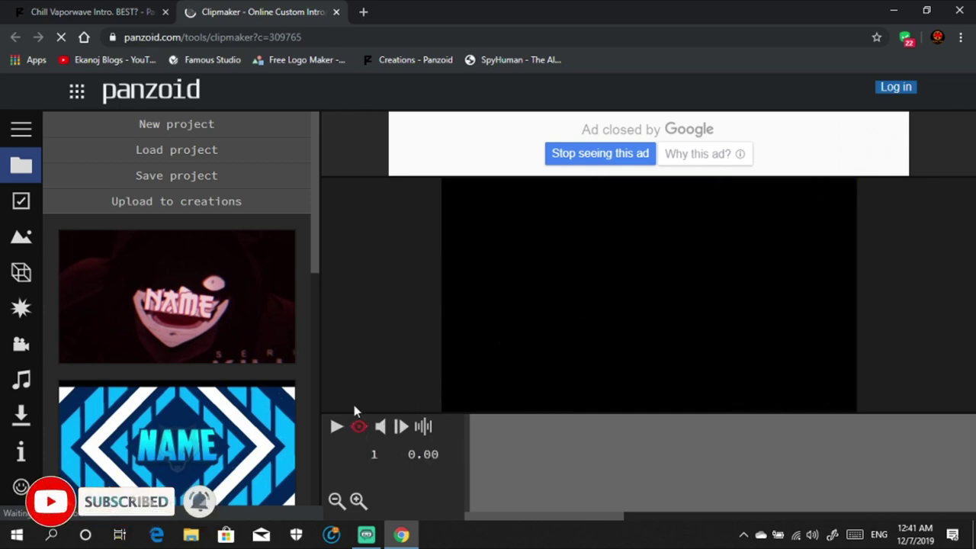
click(336, 431)
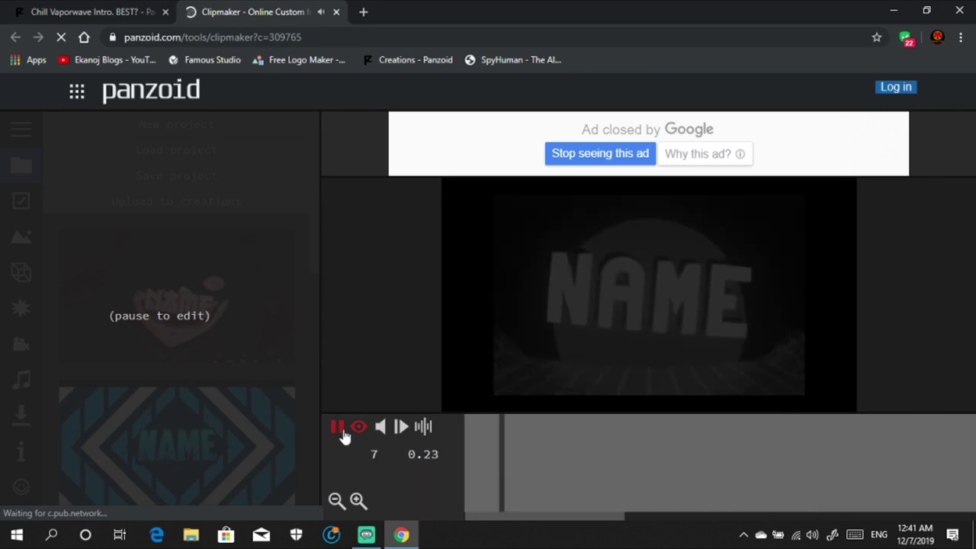
click(340, 429)
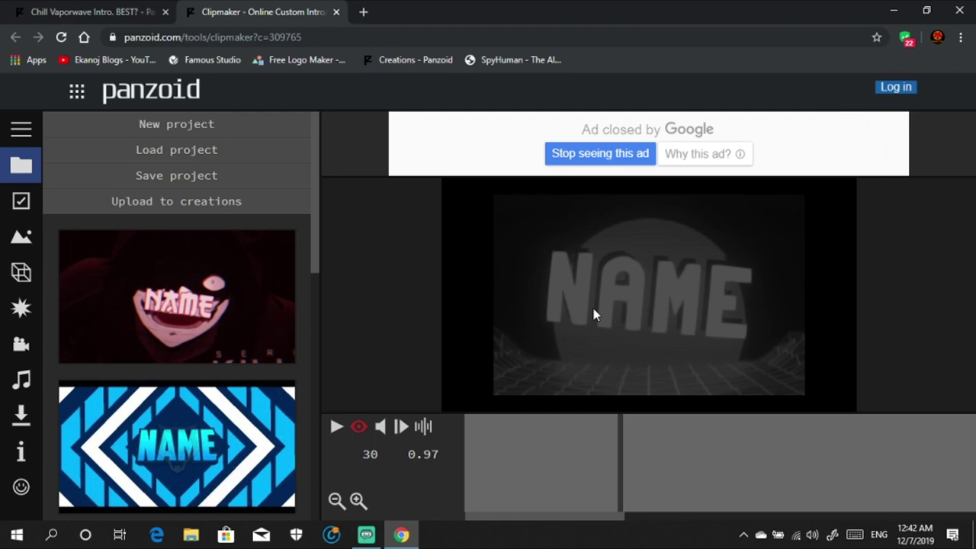
Step: Replace the wording of the first NAME object in the Text group with "Ekanoj Vlogs"
click(25, 281)
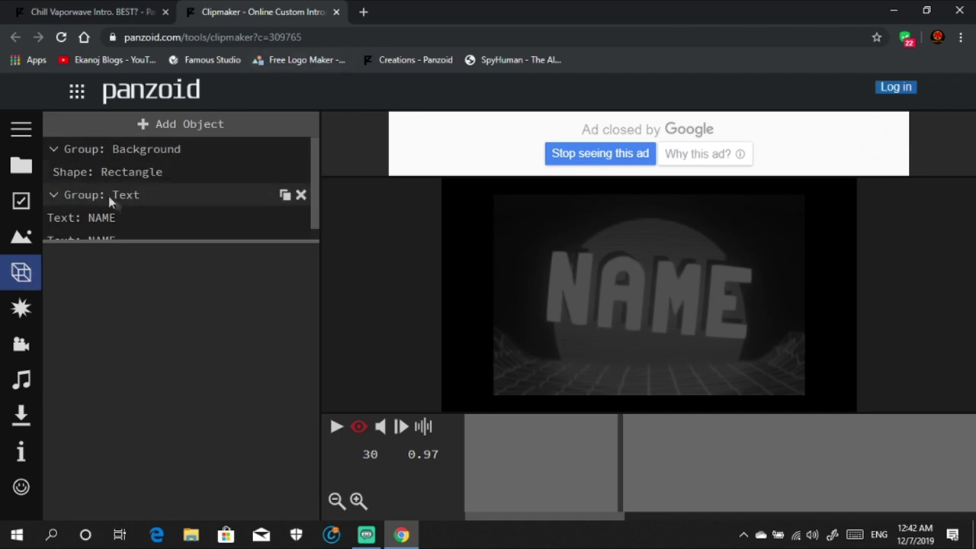
scroll(112, 202, down, 1)
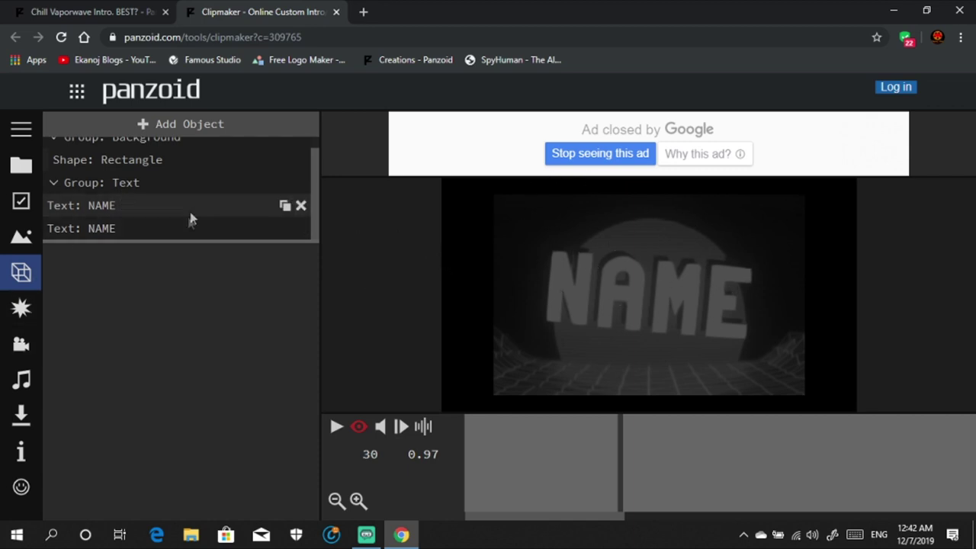
click(138, 216)
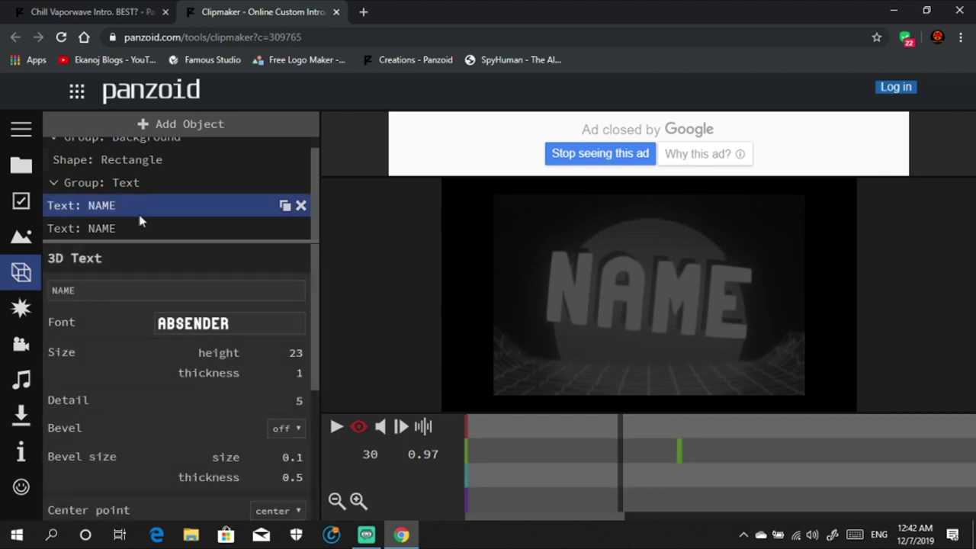
click(129, 293)
key(BackSpace)
key(BackSpace)
key(BackSpace)
key(BackSpace)
text(Ekanoj Vlogs)
Step: Change the font of the "Ekanoj Vlogs" text to Boston Traffic
click(214, 327)
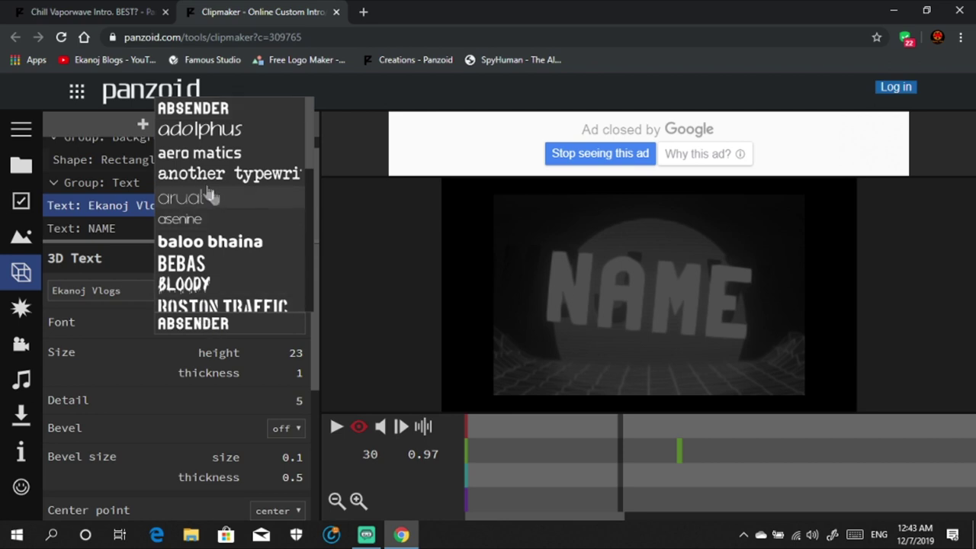
scroll(210, 221, down, 3)
scroll(195, 198, up, 2)
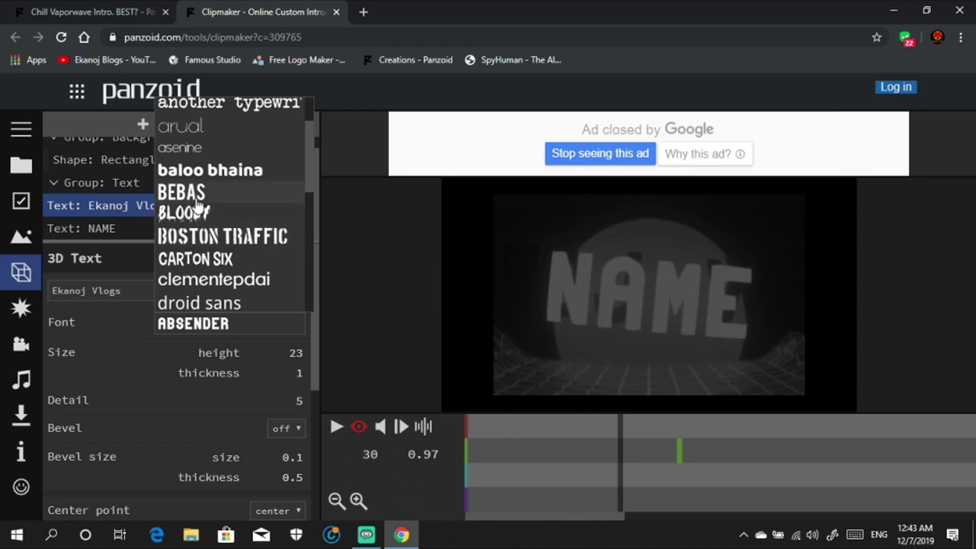
click(230, 237)
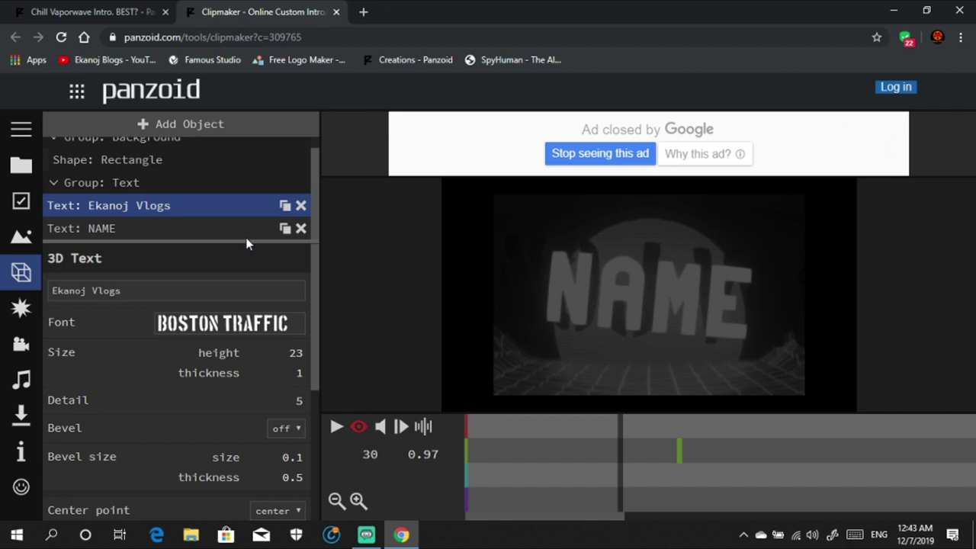
Step: Try text heights of 15 and 10 on the first "Ekanoj Vlogs" object
click(289, 353)
key(BackSpace)
text(15)
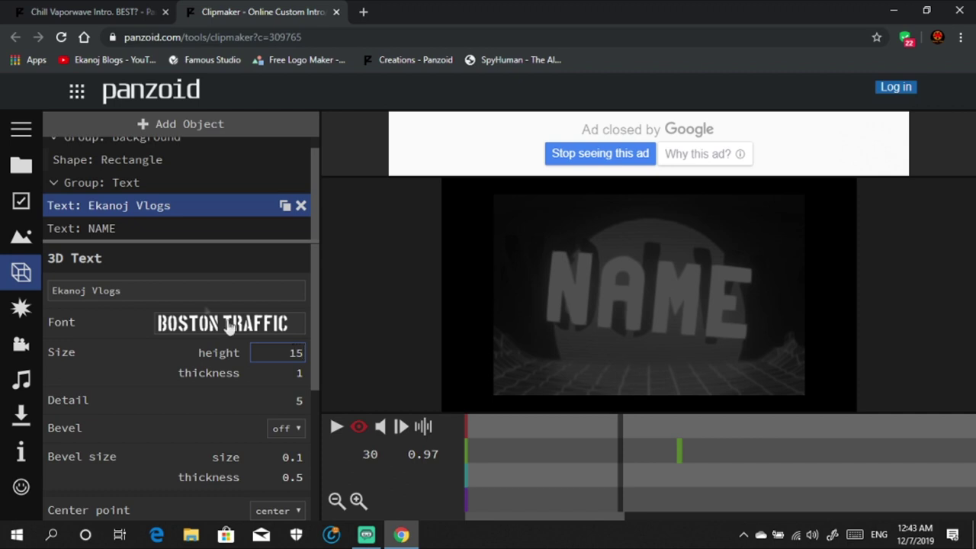
click(281, 373)
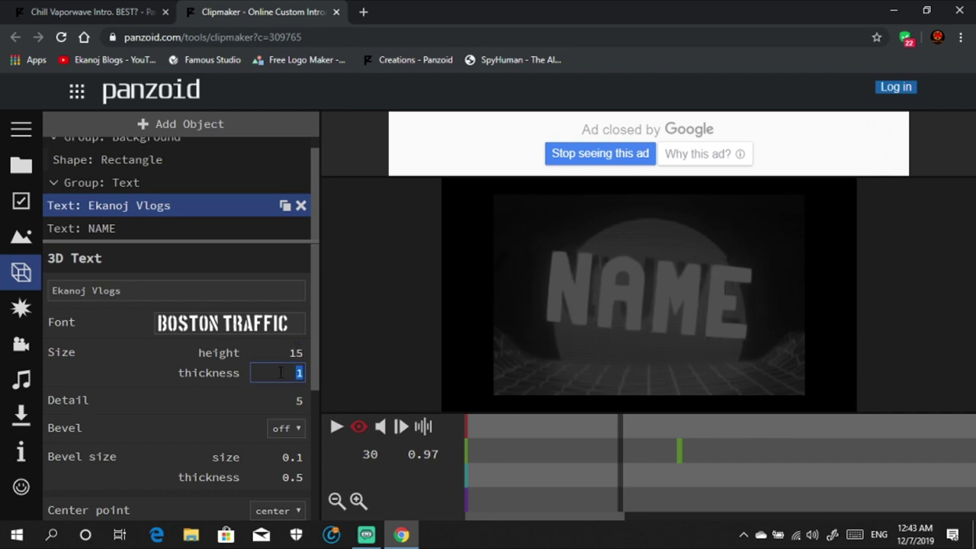
click(291, 351)
text(10)
click(221, 354)
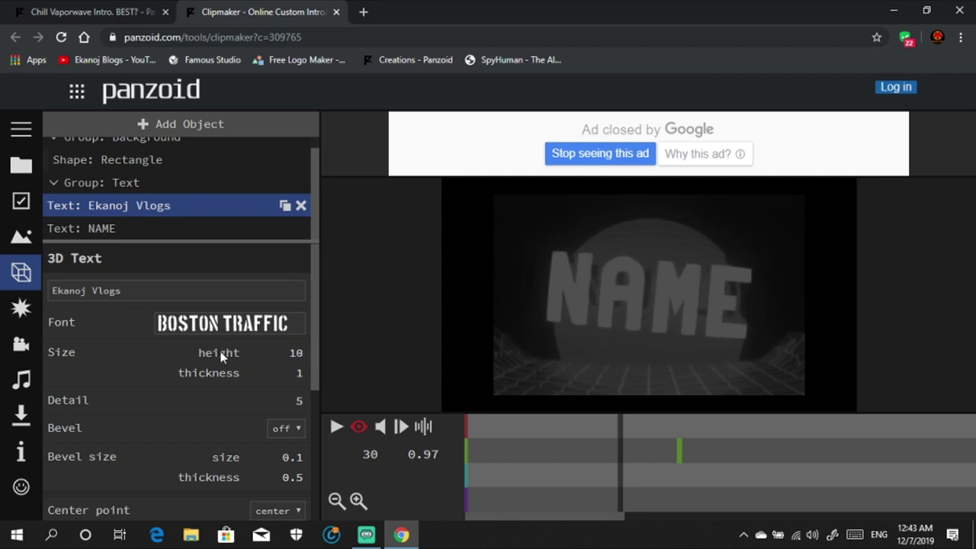
Step: Set the height of the first "Ekanoj Vlogs" text in the Text group to 8
click(281, 360)
text(8)
click(187, 351)
Step: Replace the wording of the remaining NAME object in the Text group with "Ekanoj Vlogs"
click(164, 230)
click(88, 294)
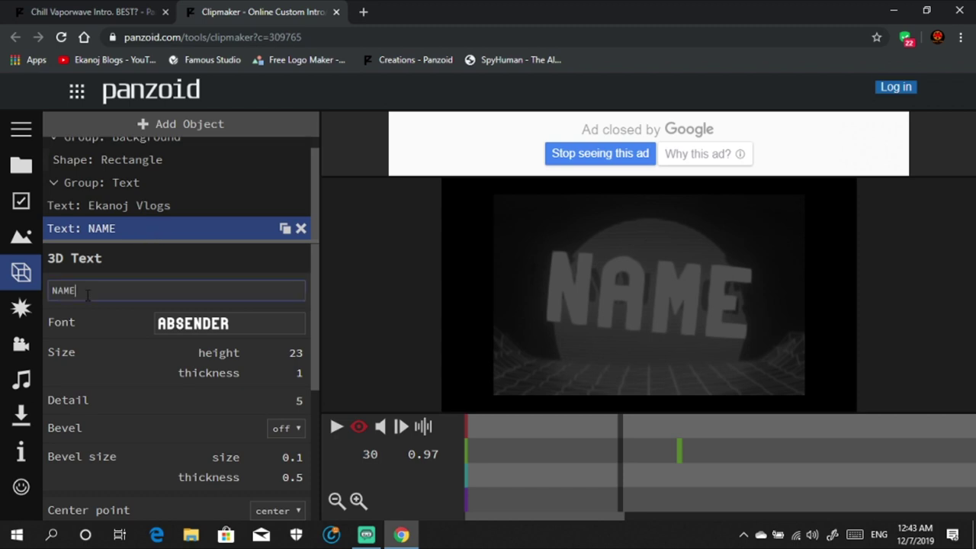
key(BackSpace)
key(BackSpace)
key(BackSpace)
key(BackSpace)
text(Ekanoj Vlogs)
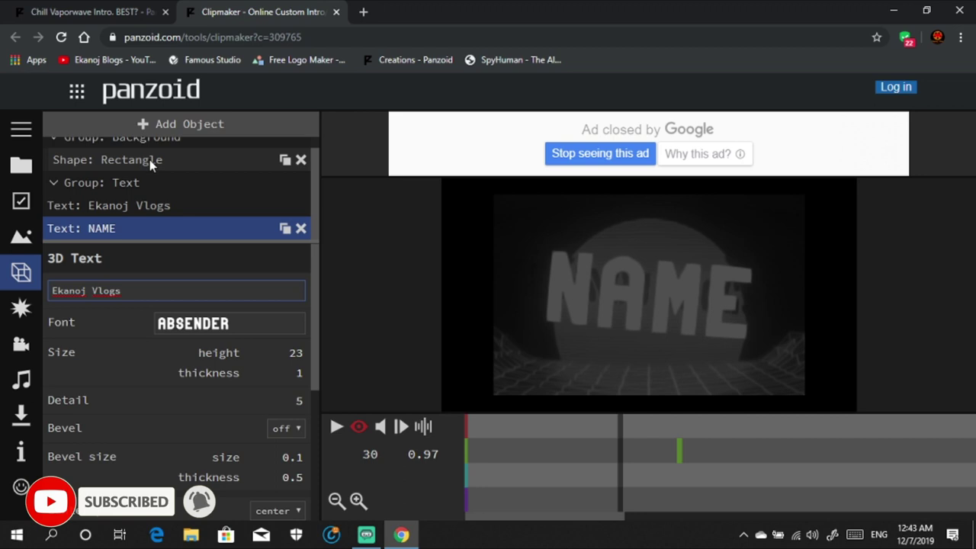
Step: Change the font of the second "Ekanoj Vlogs" text to Boston Traffic and set its height to 8
click(228, 336)
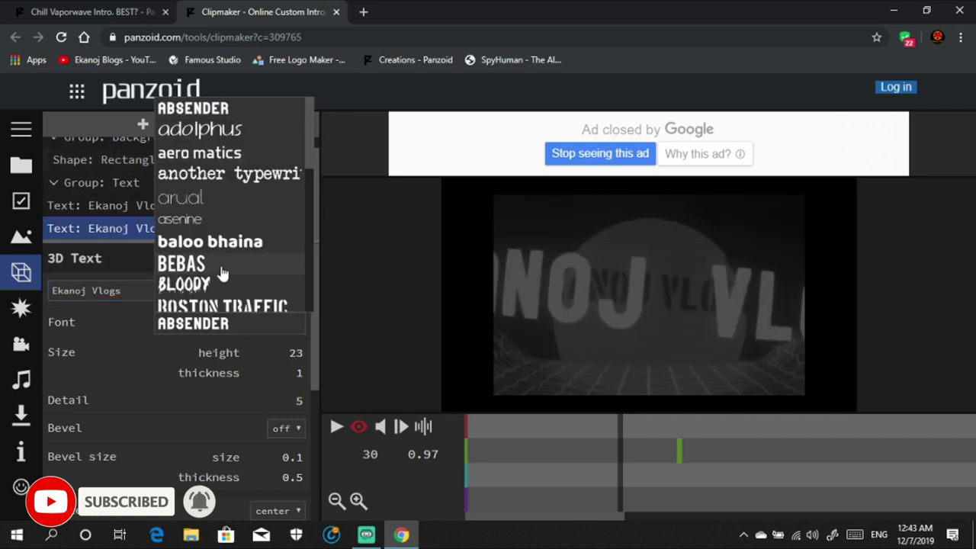
click(221, 304)
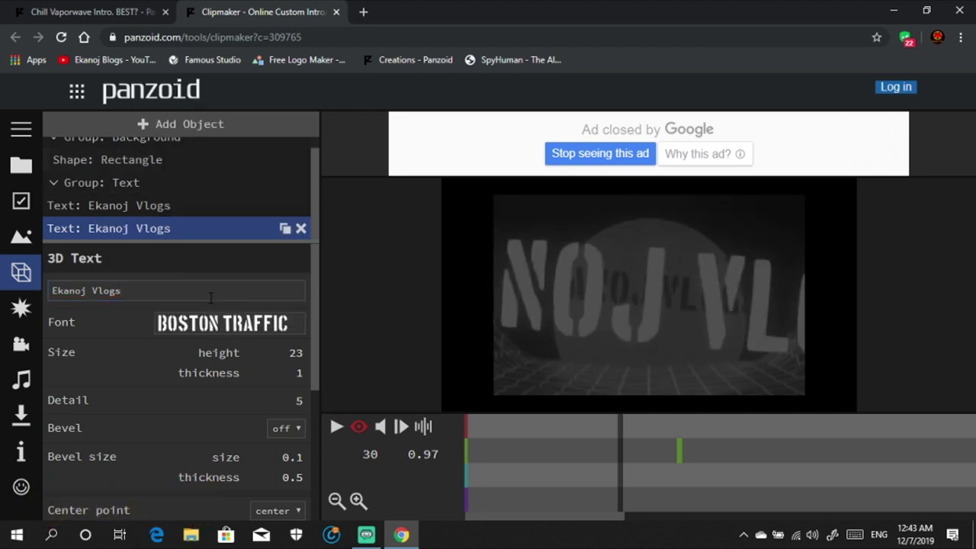
click(268, 355)
text(8)
click(191, 353)
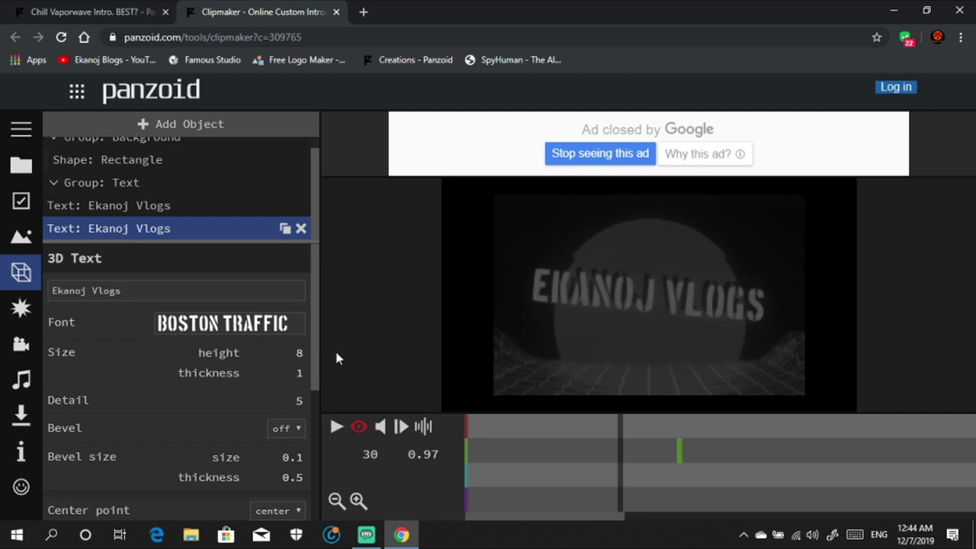
click(254, 368)
click(255, 355)
click(158, 355)
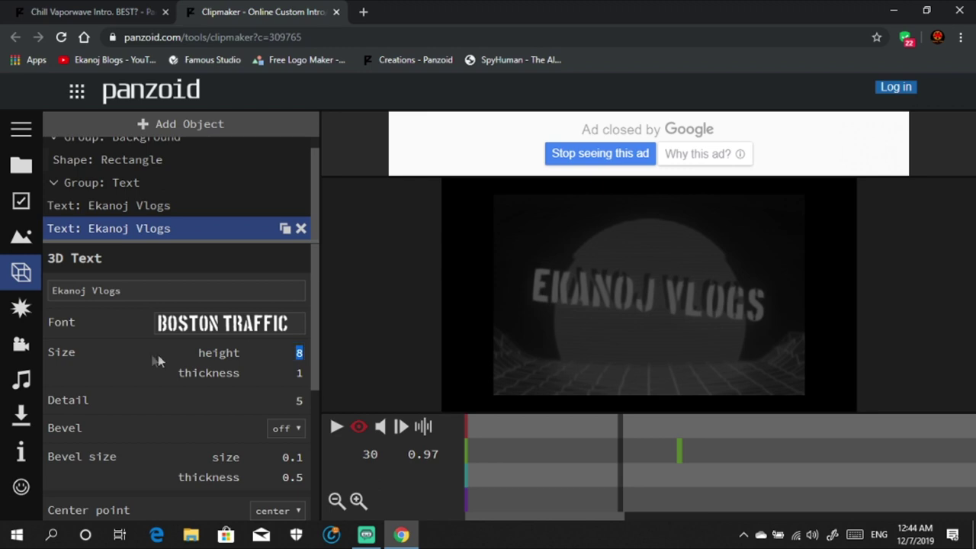
Step: Play the intro preview to check the customized text and pause it at frame 138
click(336, 428)
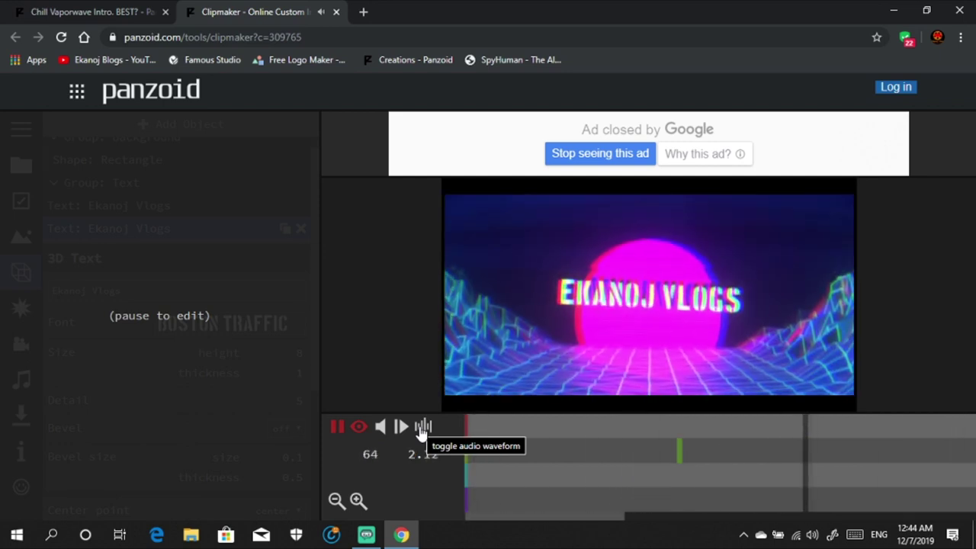
click(337, 427)
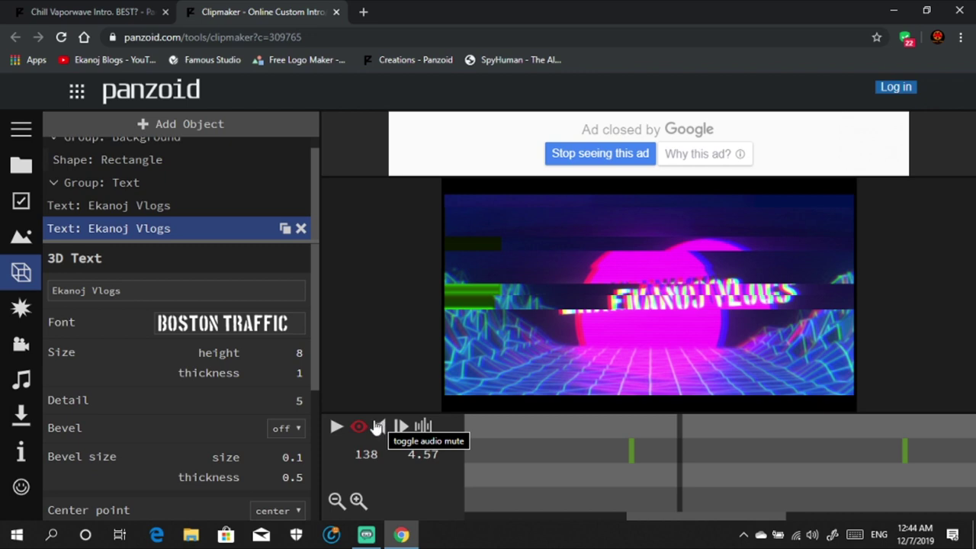
Step: Start rendering the intro video in balanced mode with the .mkv (vp8/opus) format
click(22, 420)
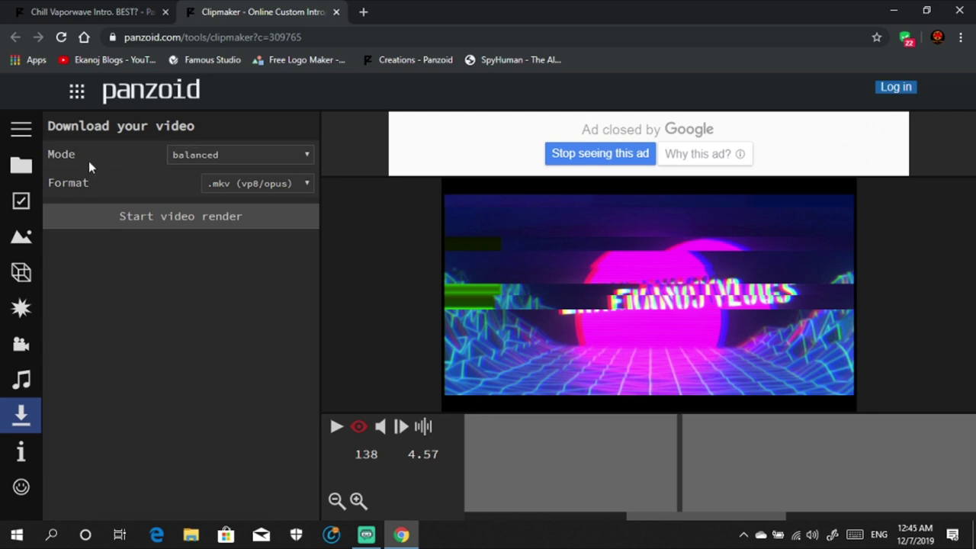
click(286, 158)
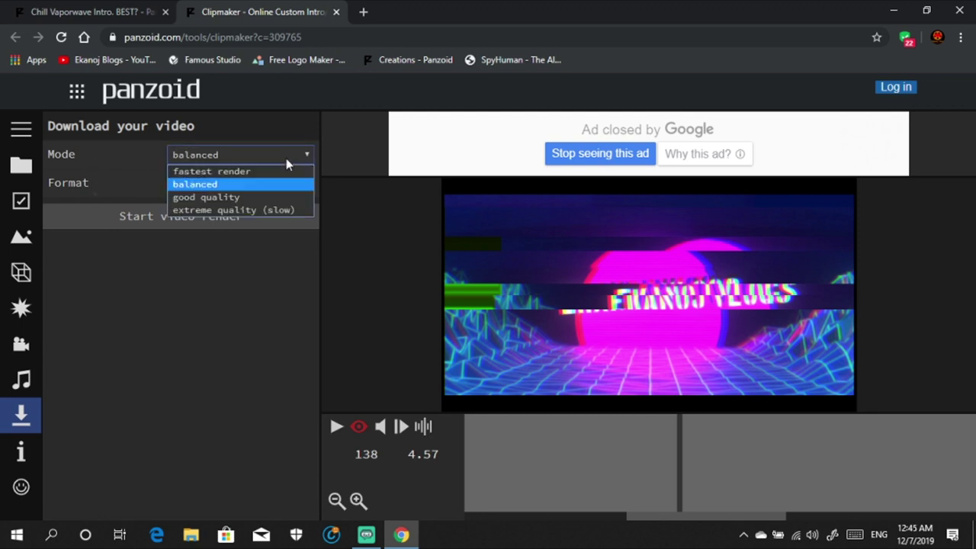
click(236, 183)
click(302, 185)
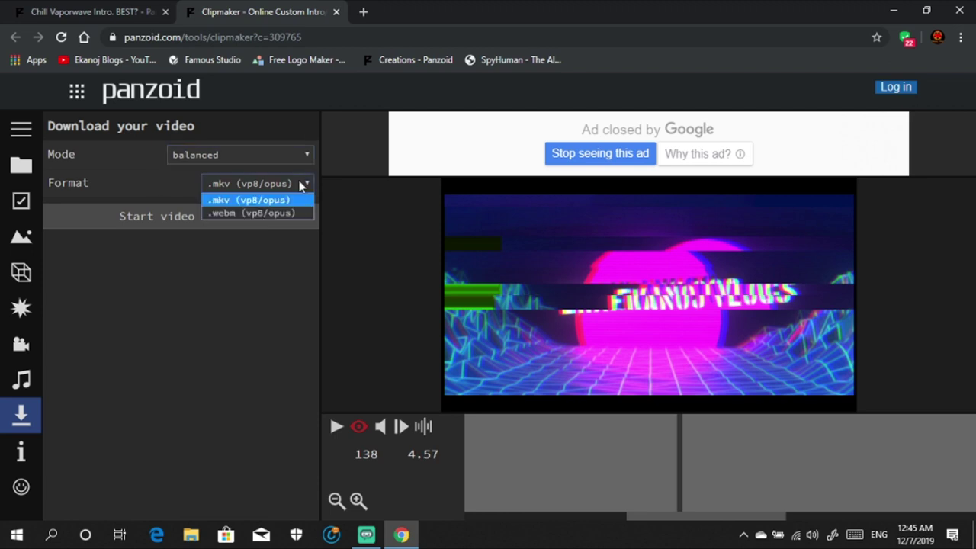
click(226, 201)
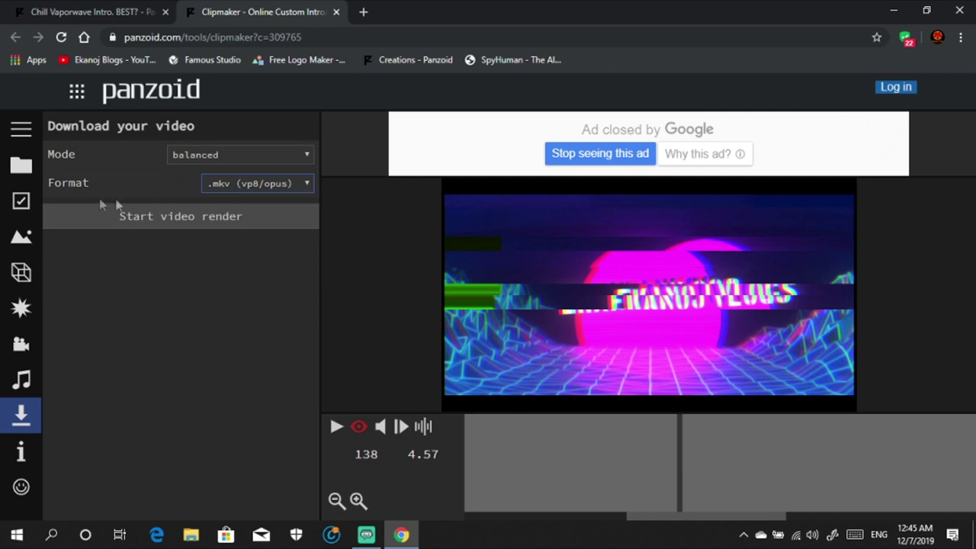
click(187, 221)
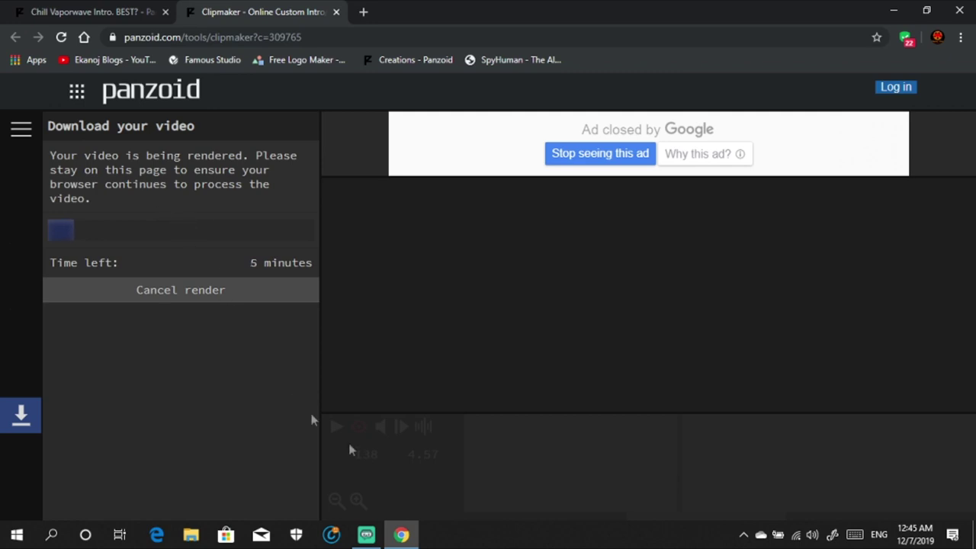
click(404, 536)
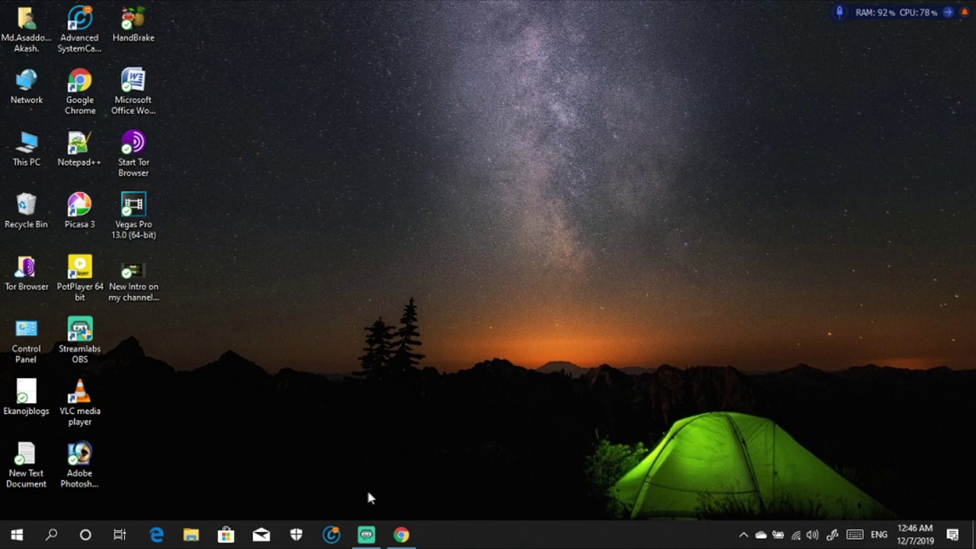
click(405, 536)
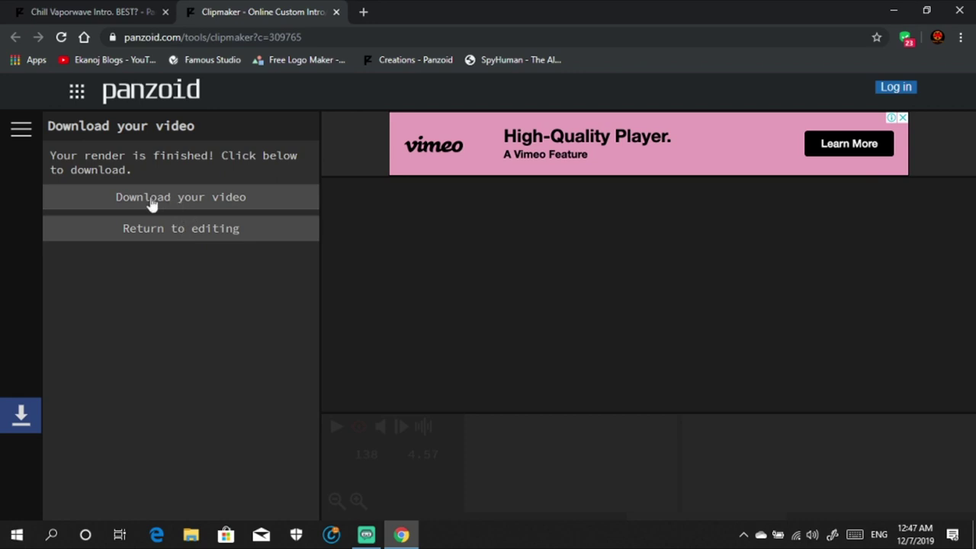
Step: Download the rendered intro and show the downloaded file video (3).mkv in its folder
click(238, 199)
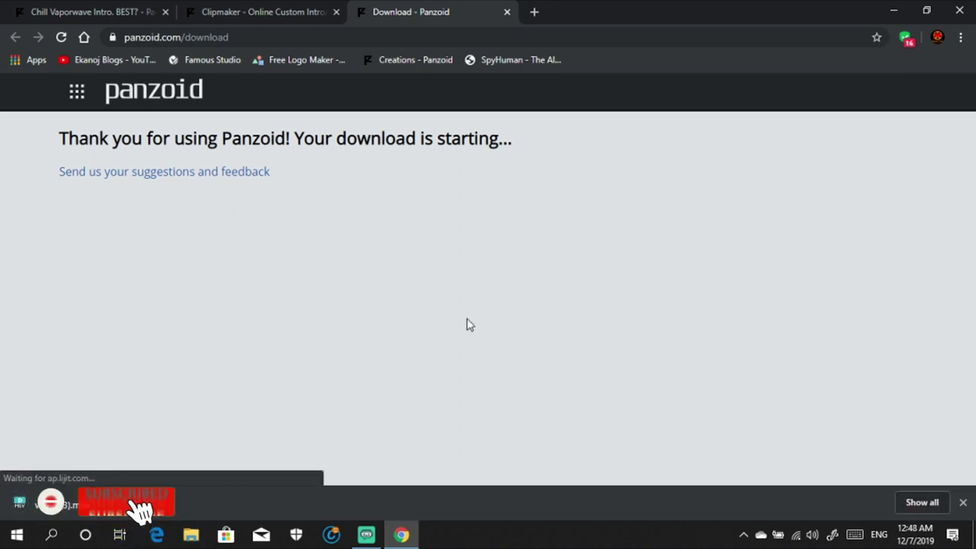
key(ctrl+j)
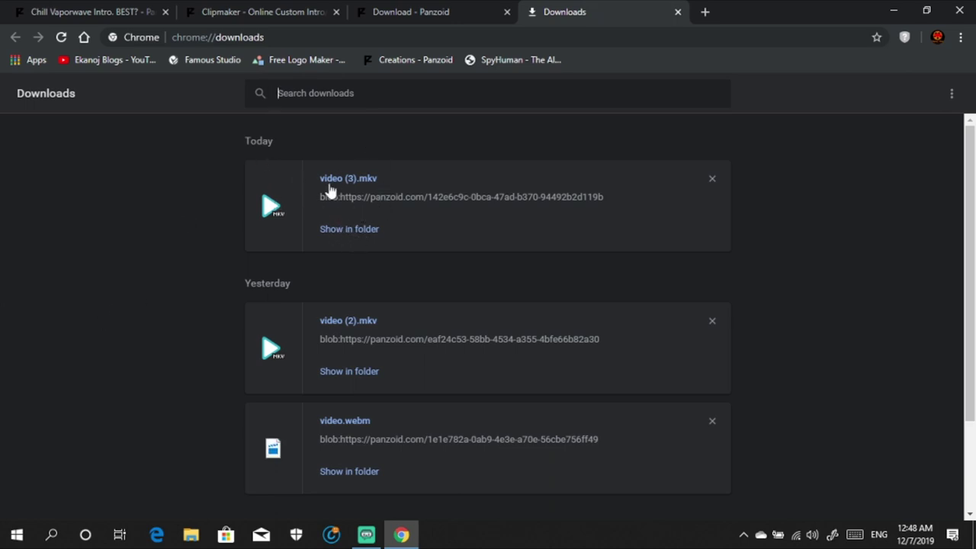
click(353, 238)
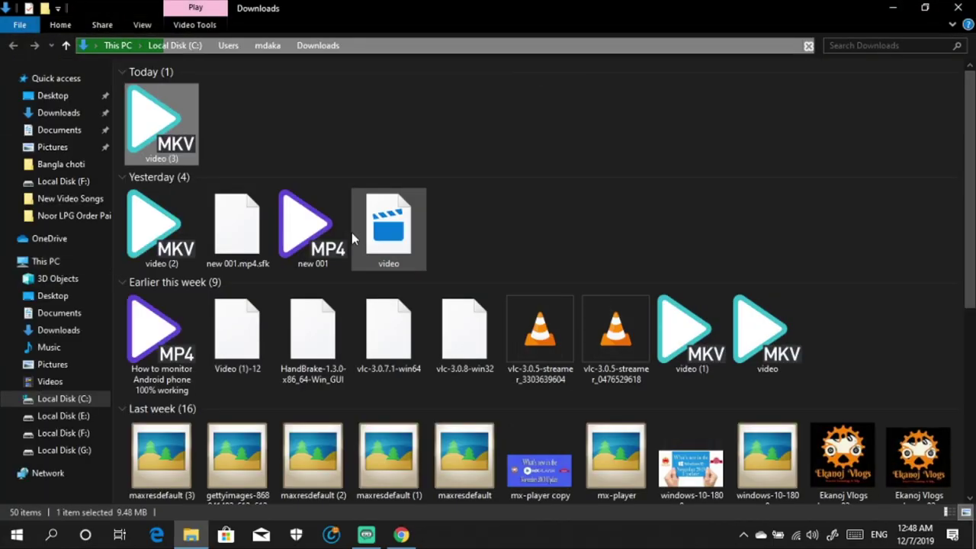
Step: Play video (3) from the Downloads folder in PotPlayer, adjusting the volume while it runs, and close the player
mouse_move(188, 91)
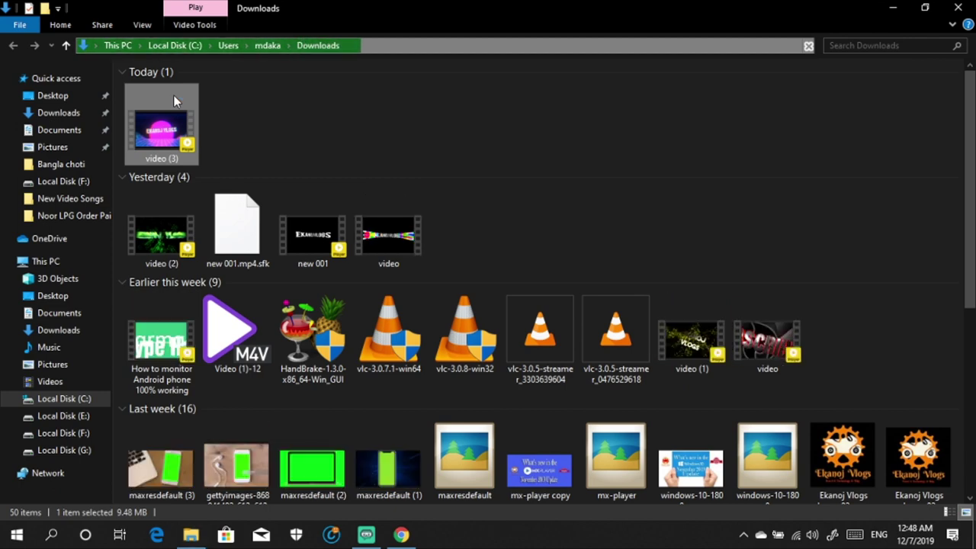
double_click(174, 95)
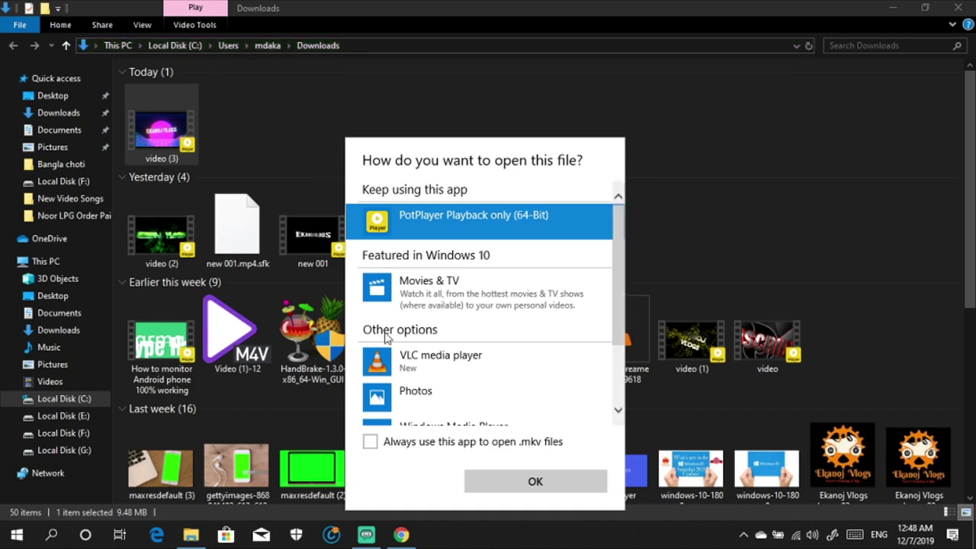
click(526, 487)
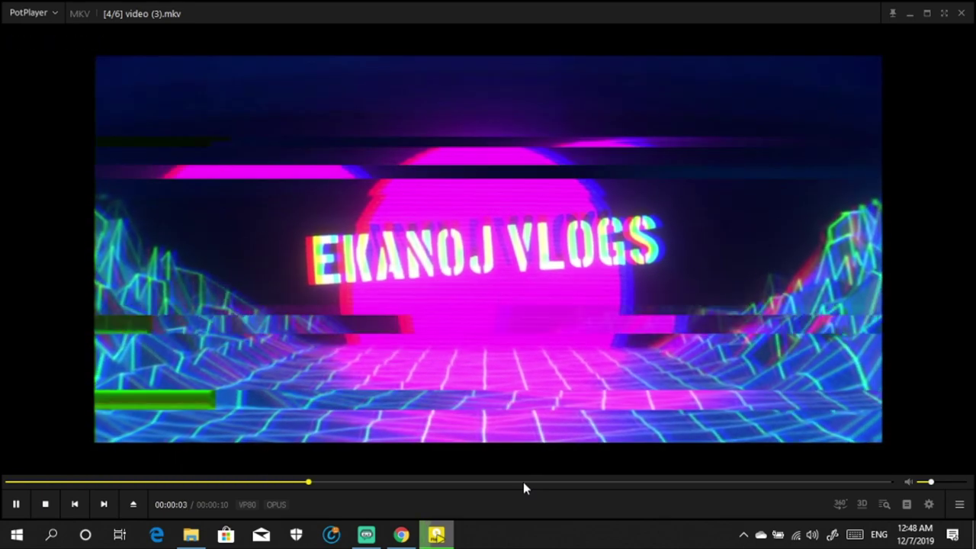
scroll(524, 483, up, 2)
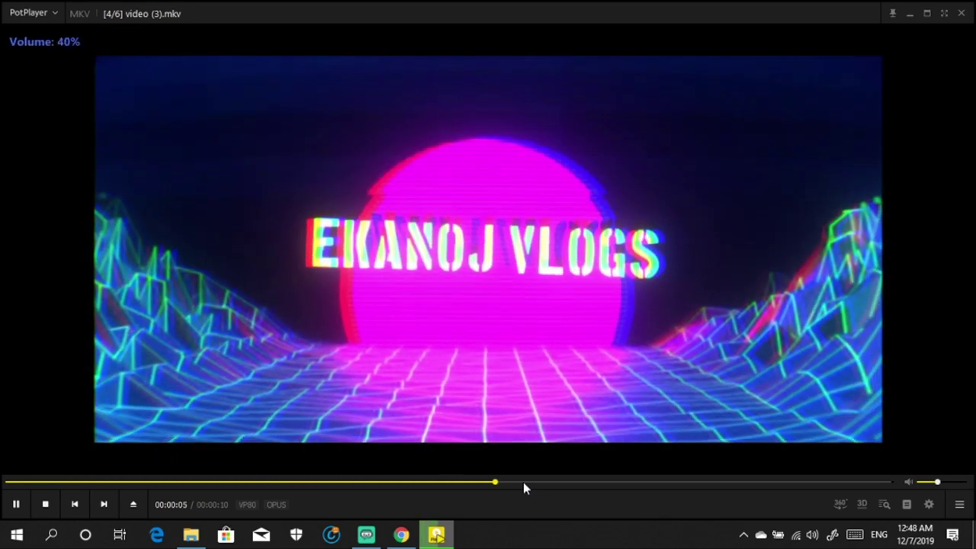
scroll(524, 483, up, 3)
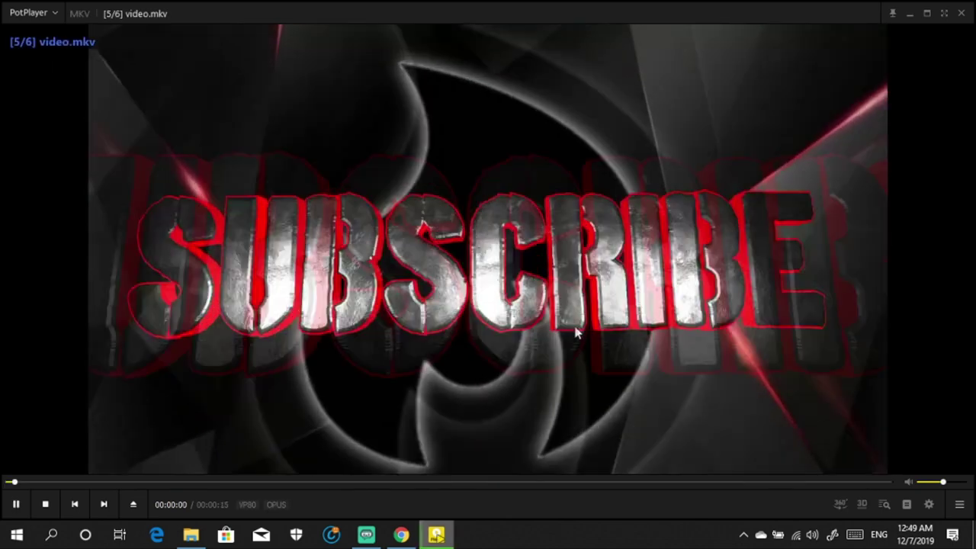
scroll(578, 329, down, 4)
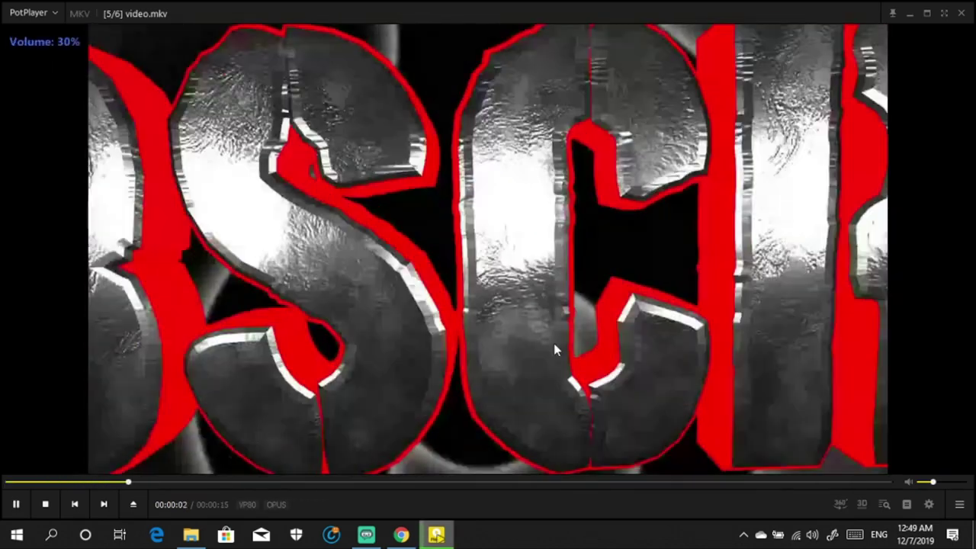
key(alt+F4)
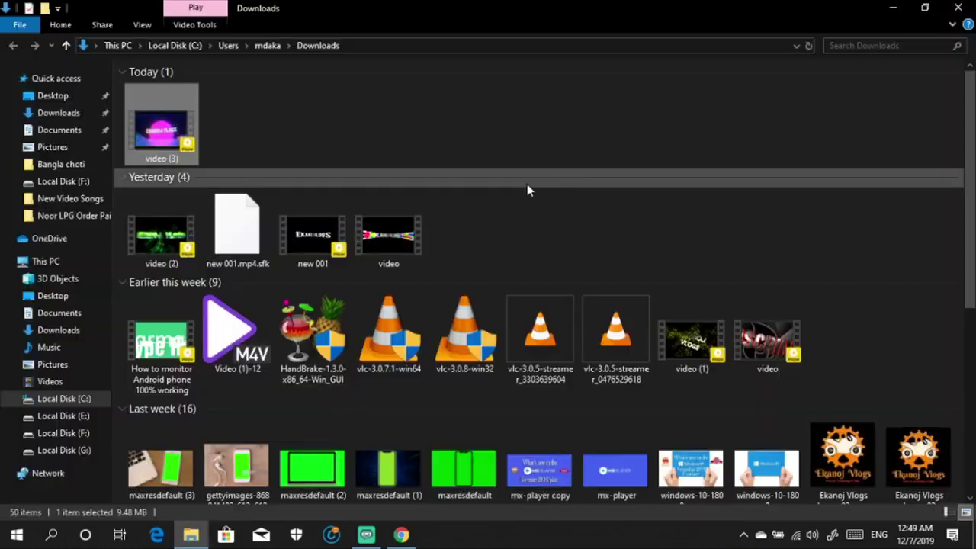
Step: Play the earlier intro file new 001 in PotPlayer, set the volume to 40%, and close the player
click(293, 243)
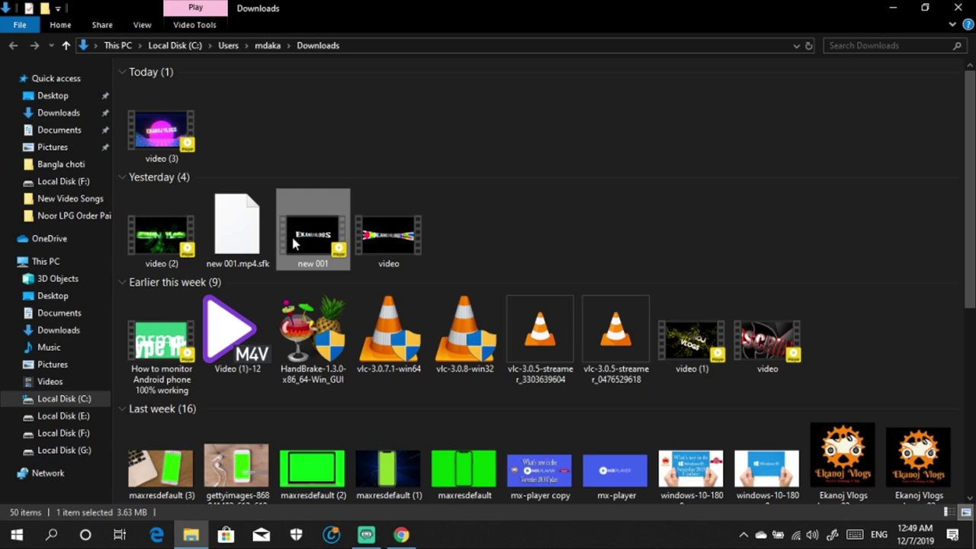
double_click(294, 242)
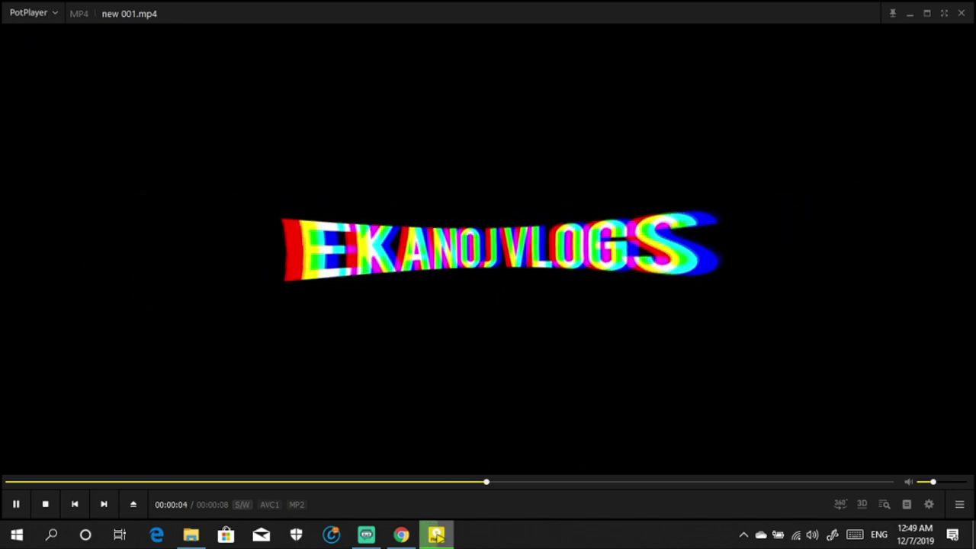
scroll(288, 225, up, 3)
scroll(338, 243, up, 1)
scroll(784, 112, down, 2)
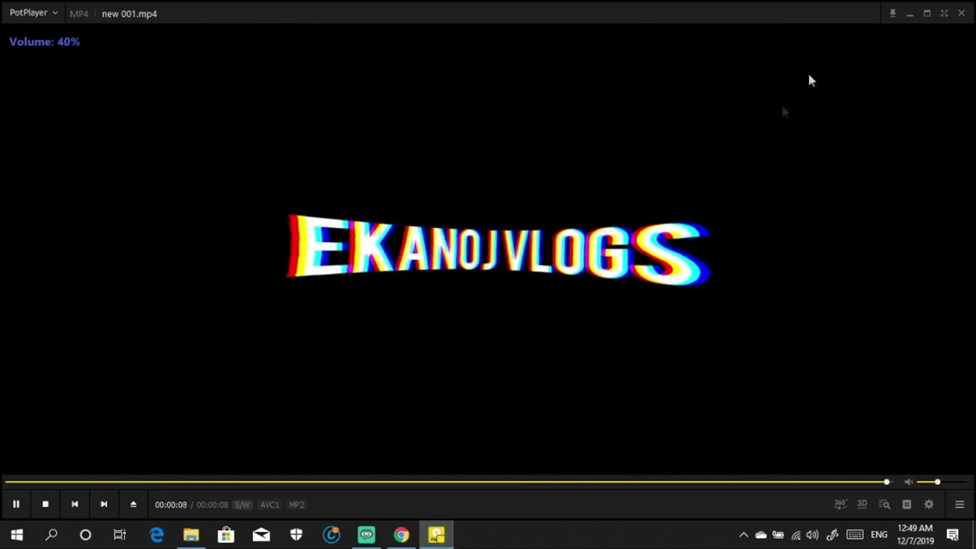
click(961, 13)
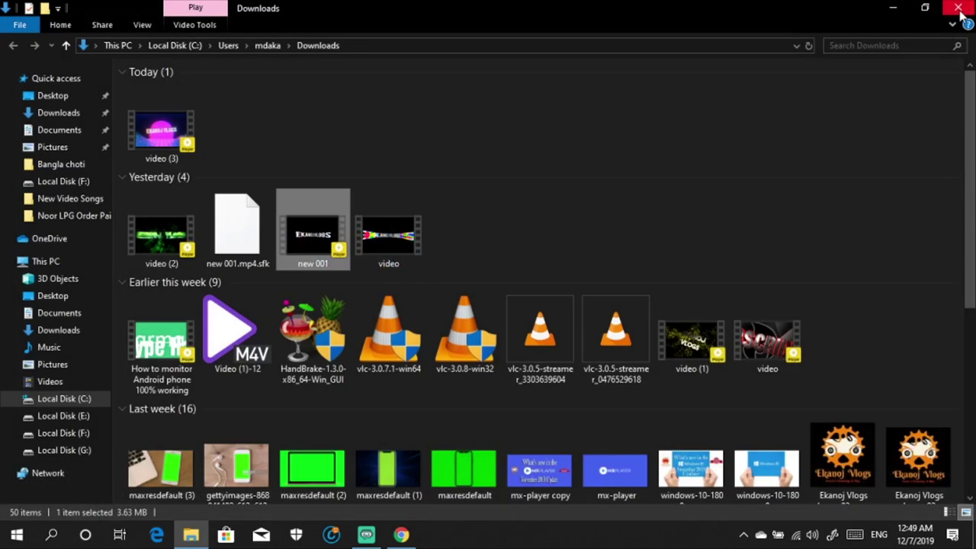
Step: Clear the folder and browser windows off the desktop and launch VLC media player
click(960, 9)
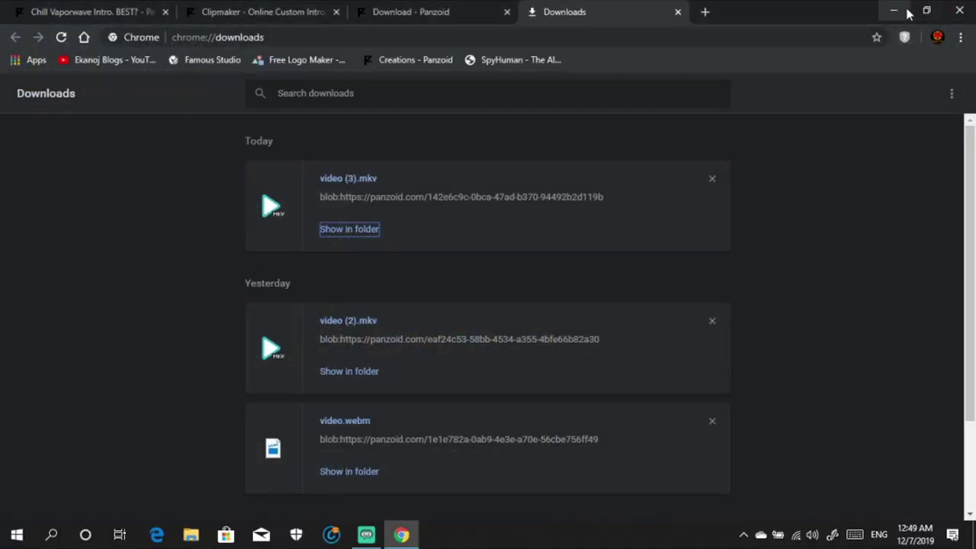
click(897, 11)
right_click(742, 76)
click(772, 121)
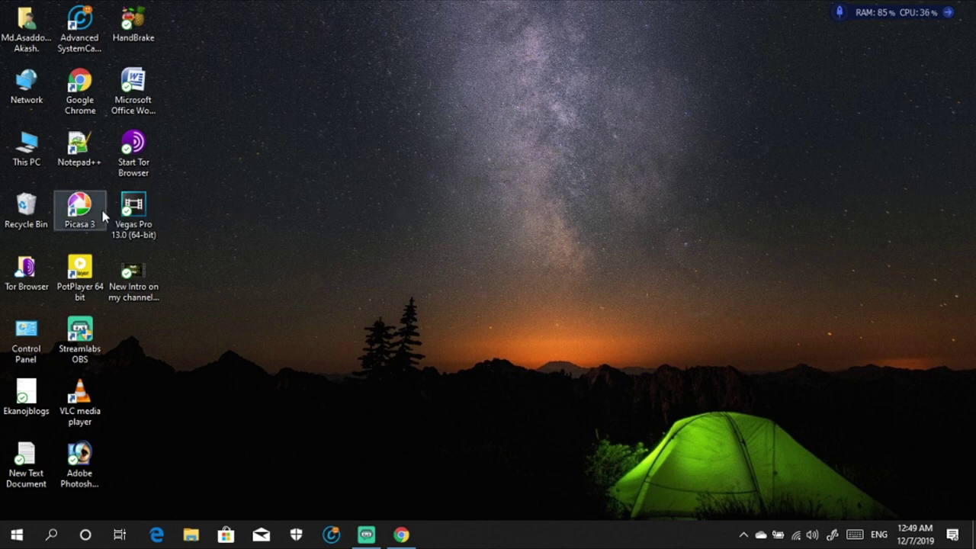
click(96, 411)
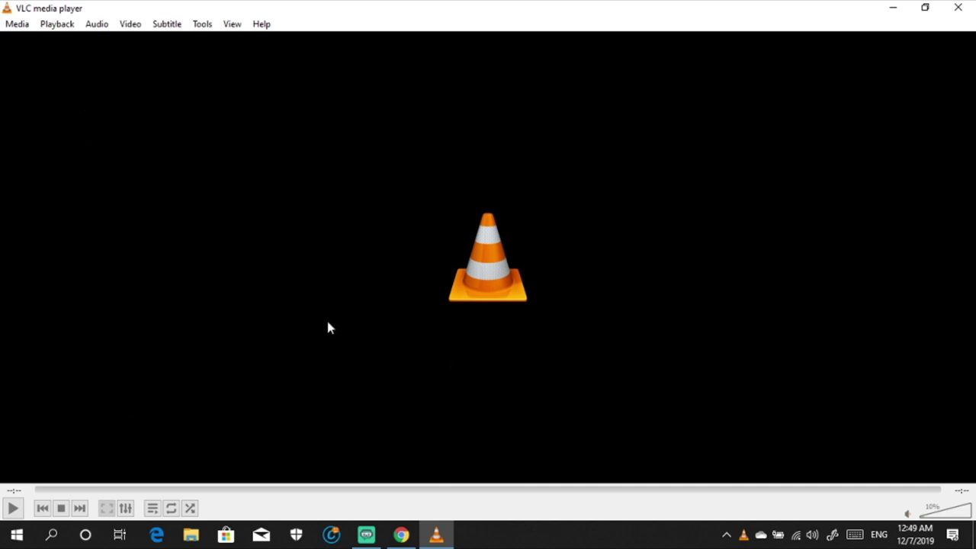
Step: Load video (3).mkv from the Downloads folder into VLC's Convert / Save, enable the subtitle file option, and proceed to the conversion settings
click(19, 25)
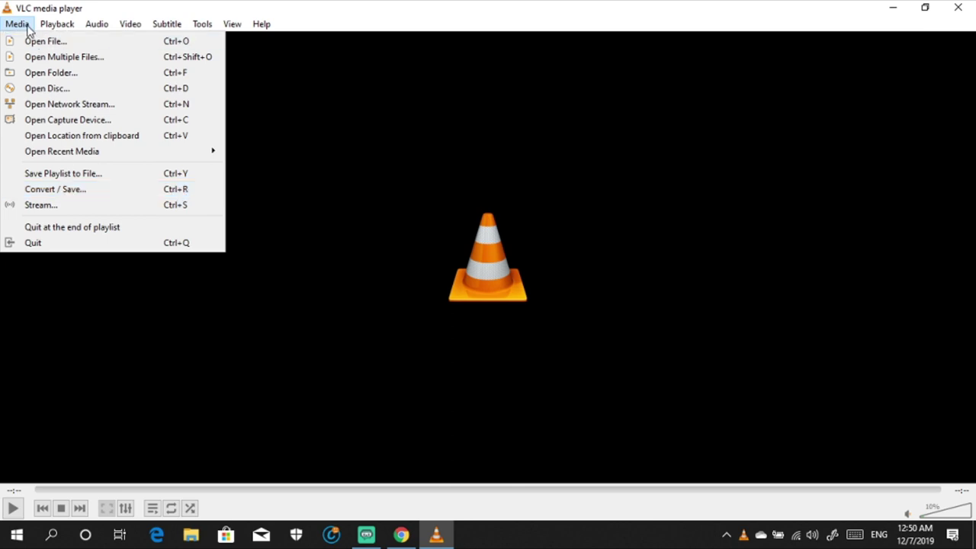
click(72, 197)
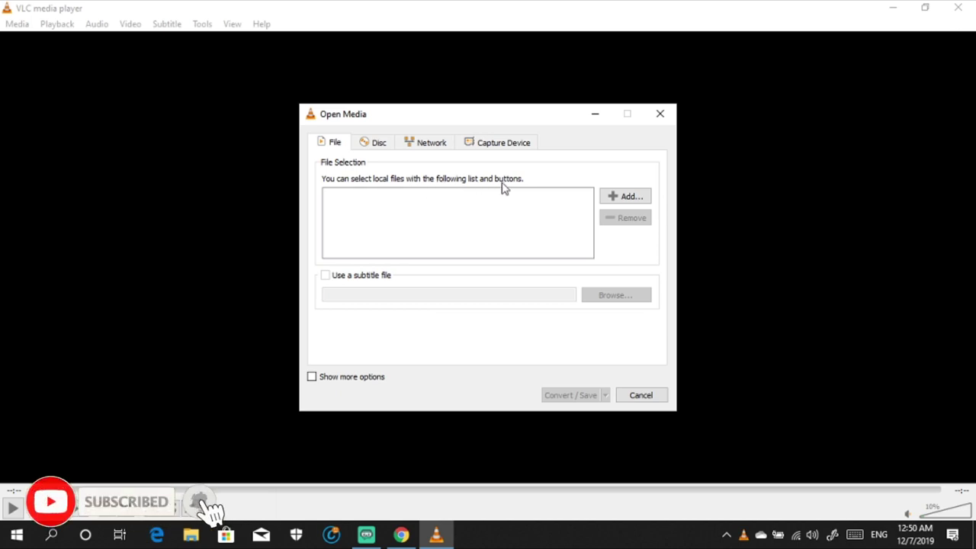
click(617, 197)
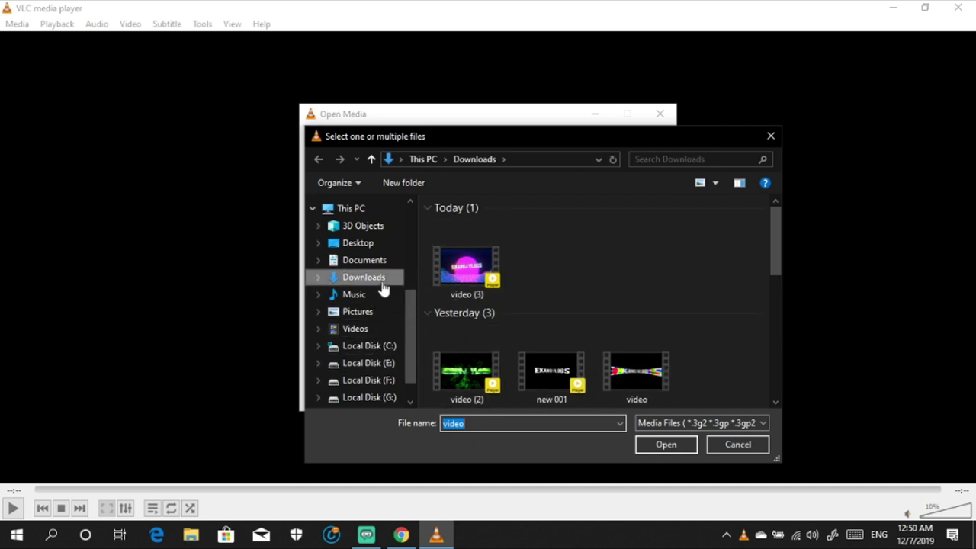
click(384, 387)
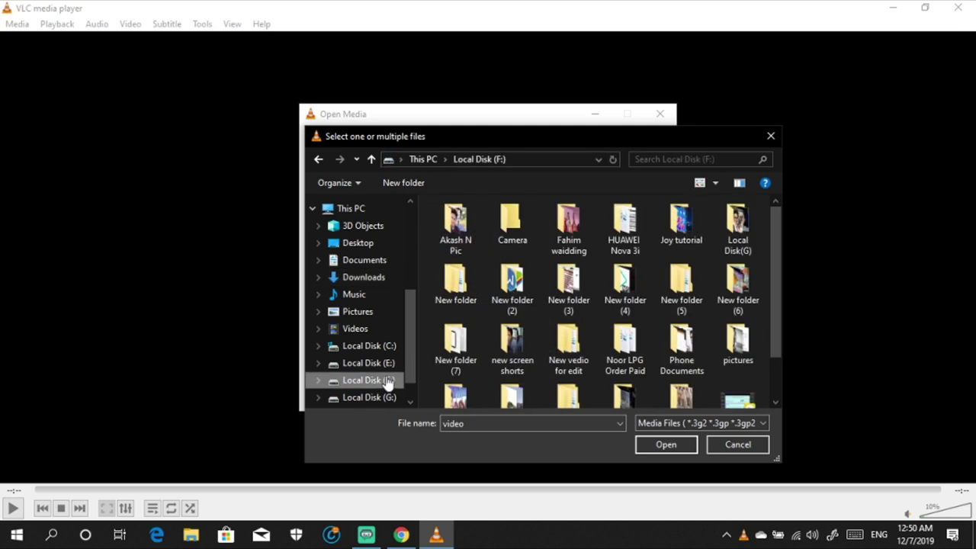
click(375, 279)
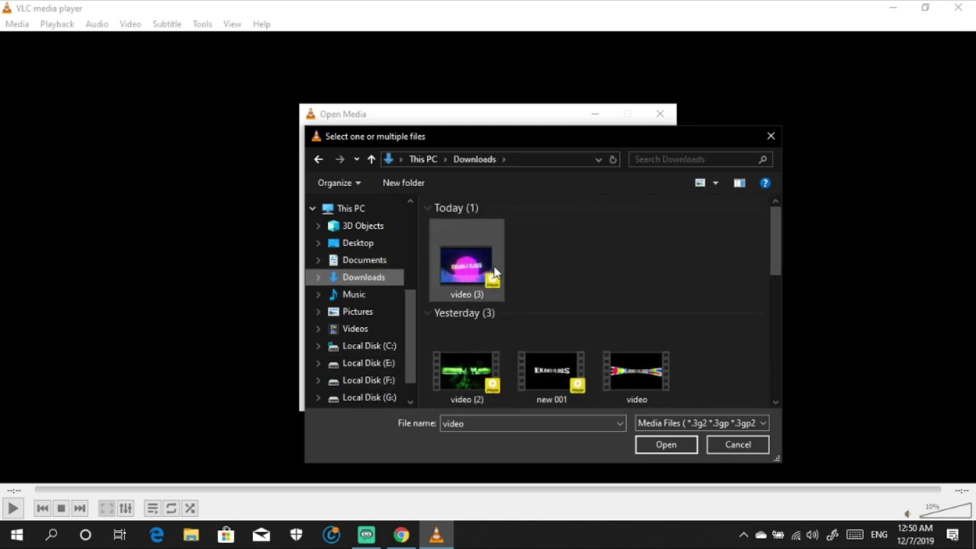
click(466, 263)
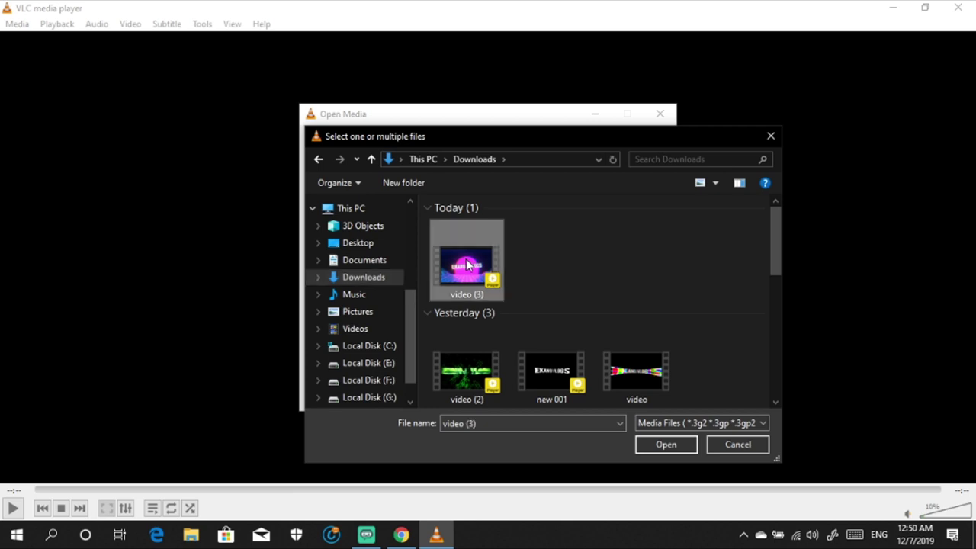
click(650, 443)
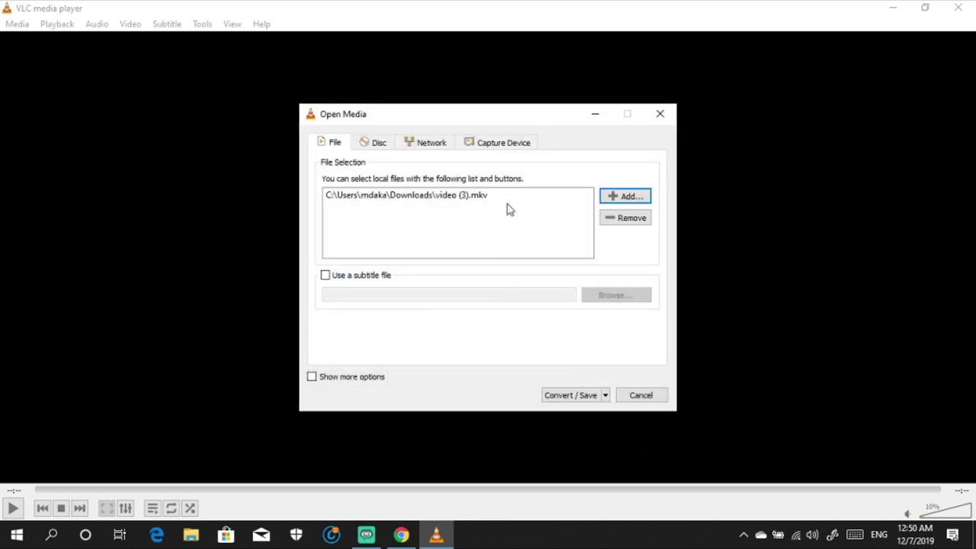
click(340, 279)
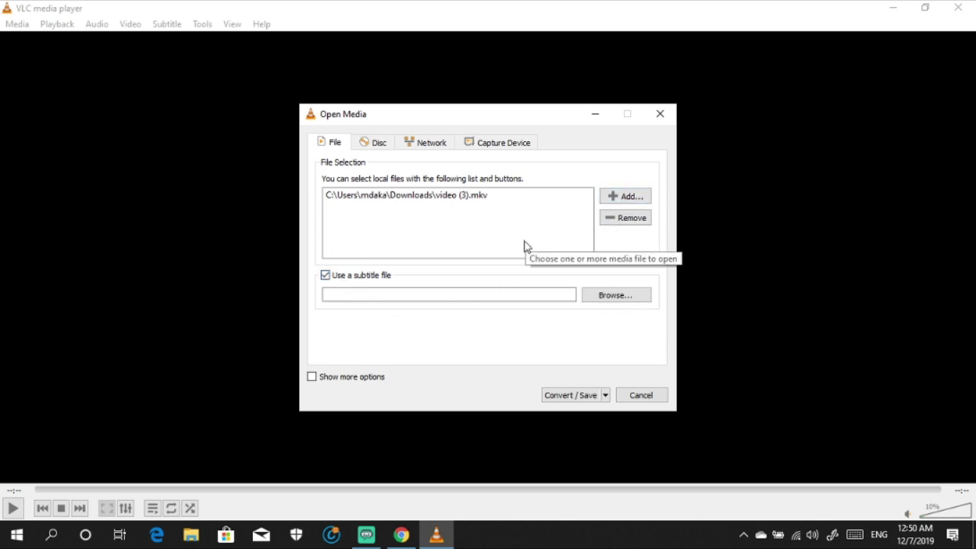
click(566, 395)
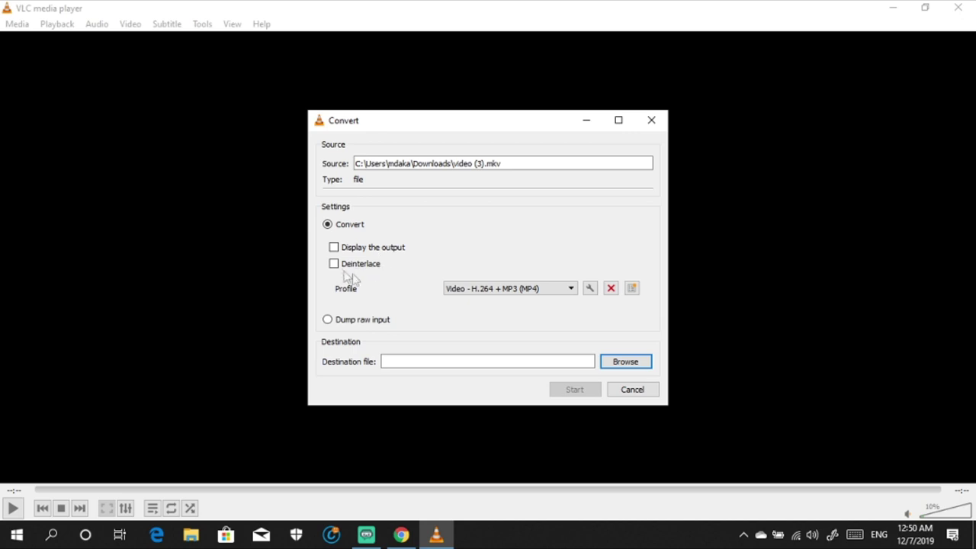
Step: Choose the Video - H.264 + MP3 (MP4) conversion profile and save it with MP4/MOV encapsulation
click(571, 289)
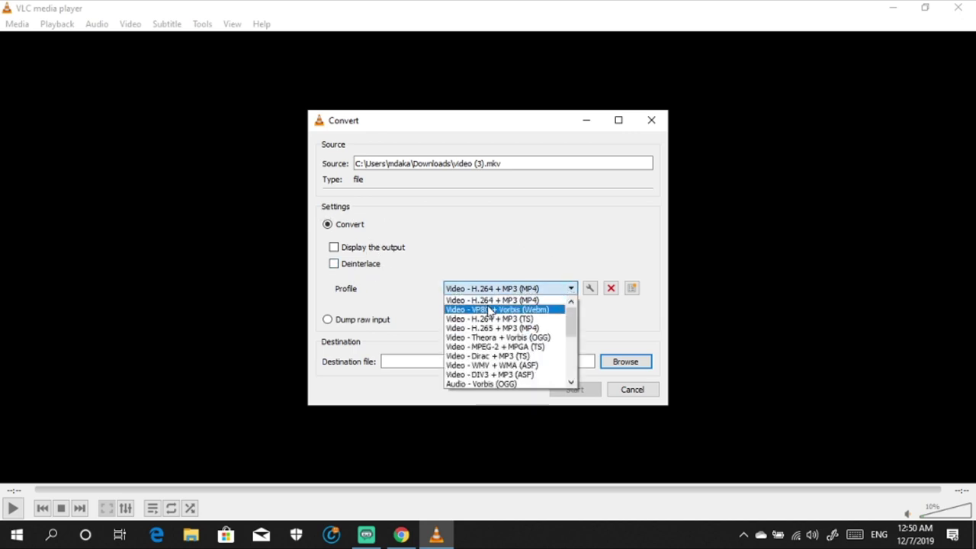
click(537, 303)
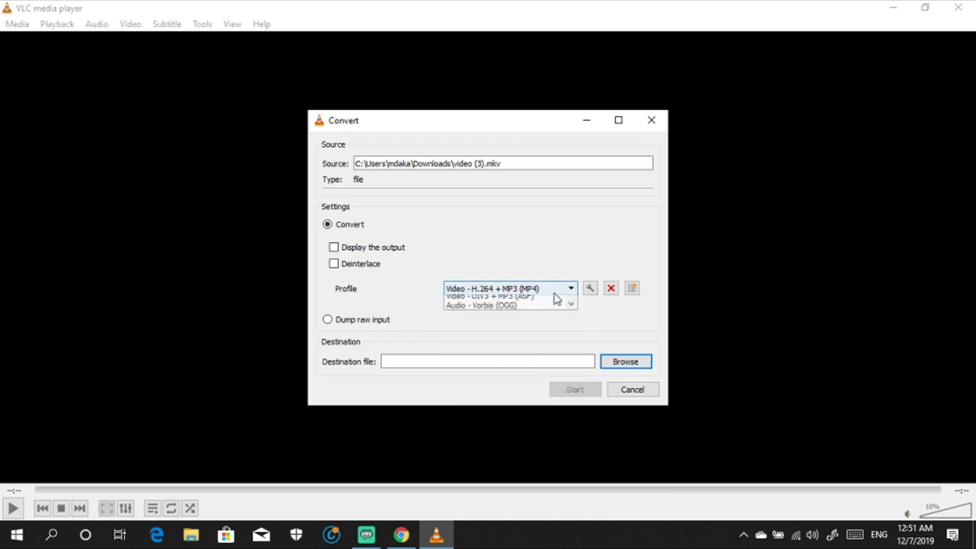
click(555, 293)
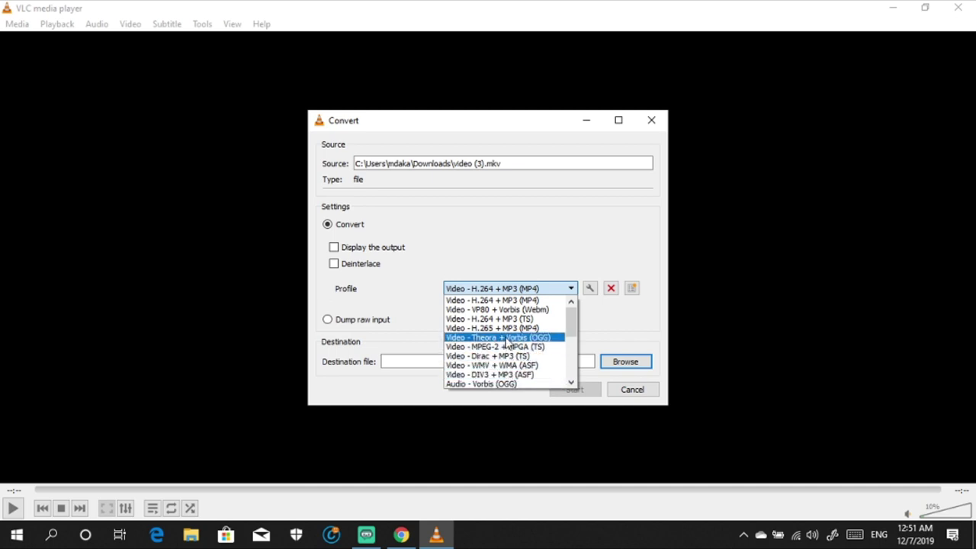
click(503, 301)
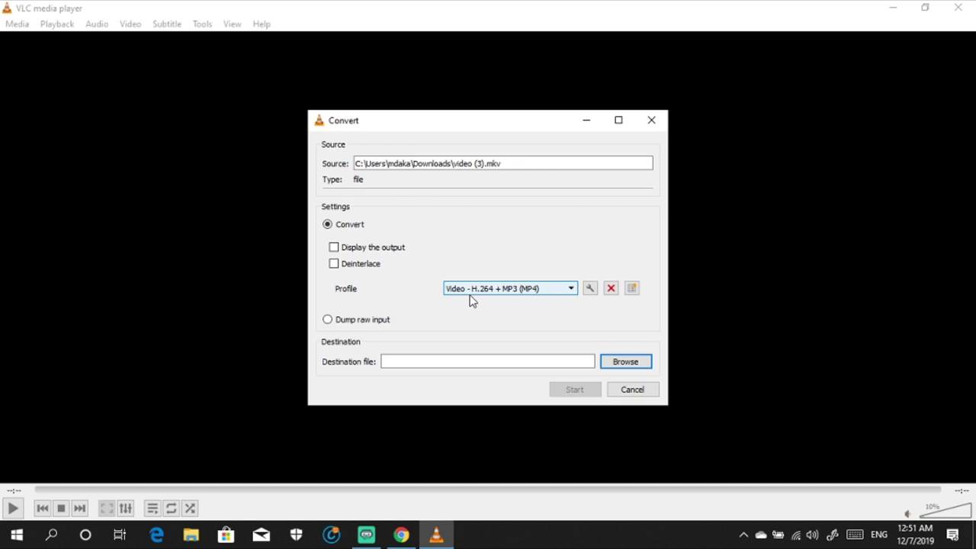
click(589, 289)
click(659, 419)
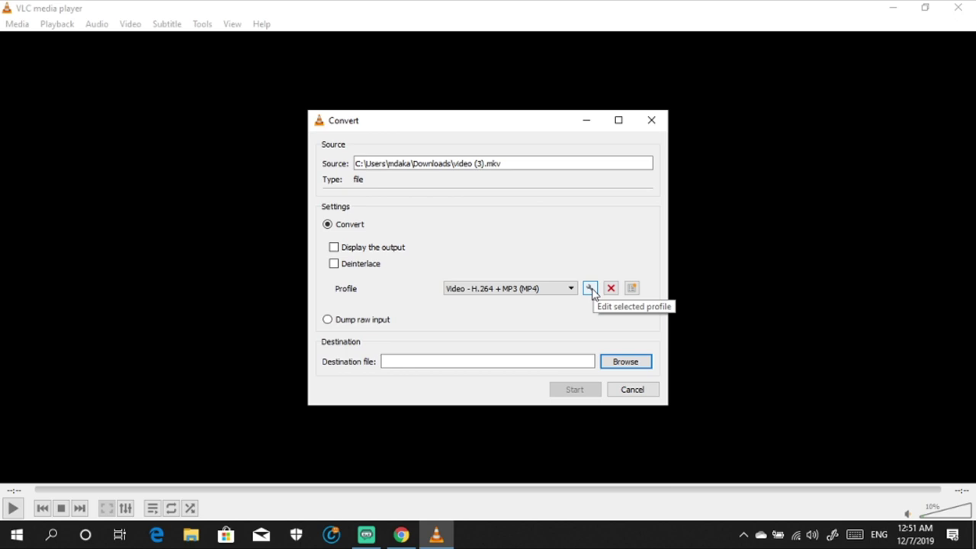
click(590, 289)
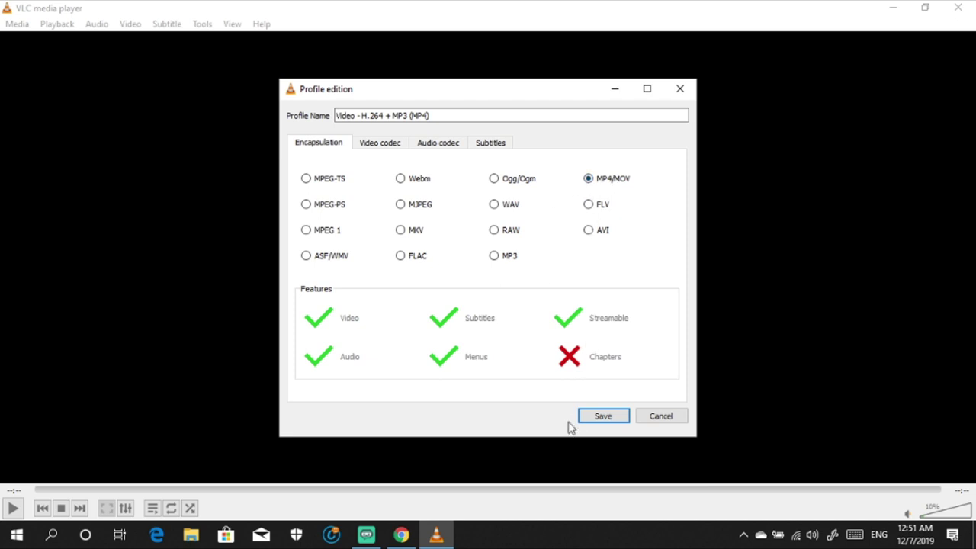
click(595, 422)
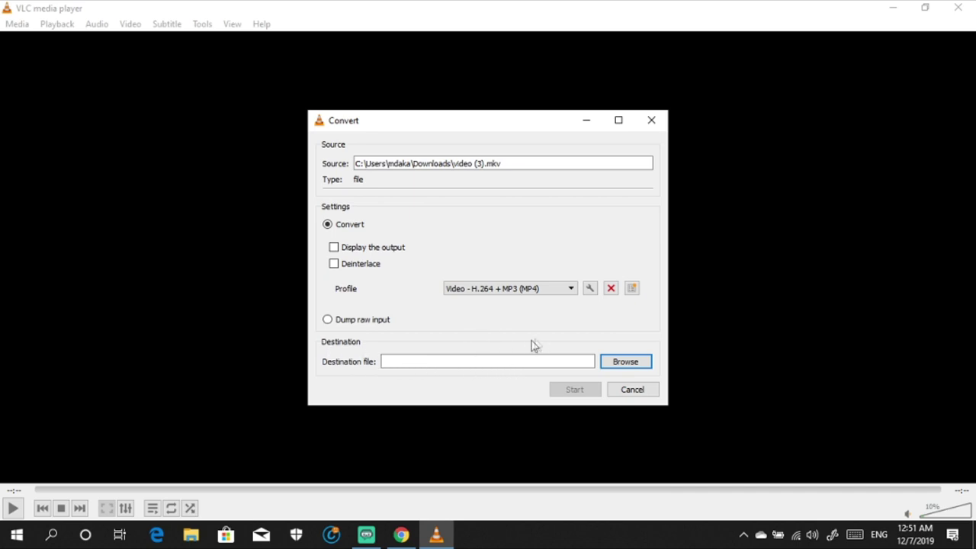
Step: Set the destination file to video (3).mp4 in the Downloads folder and start the conversion
click(613, 365)
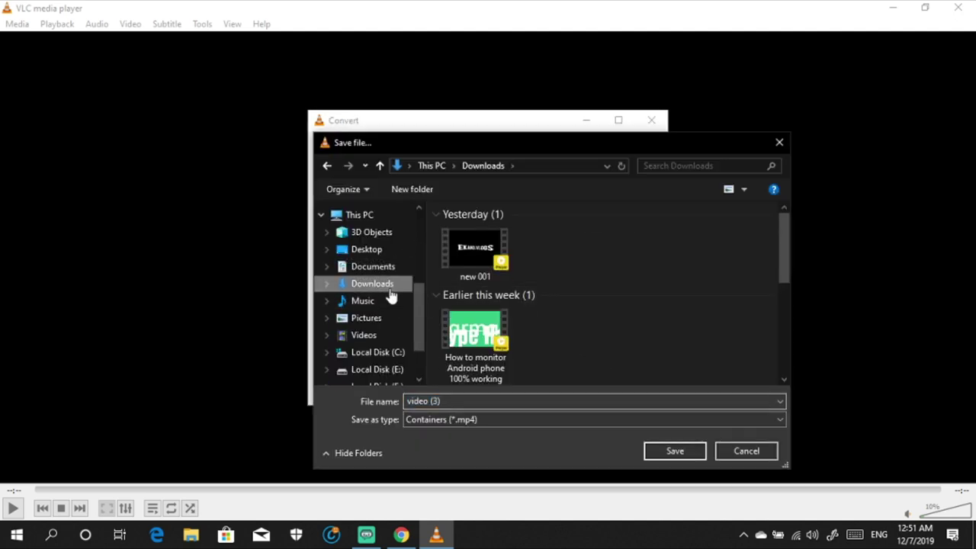
click(366, 285)
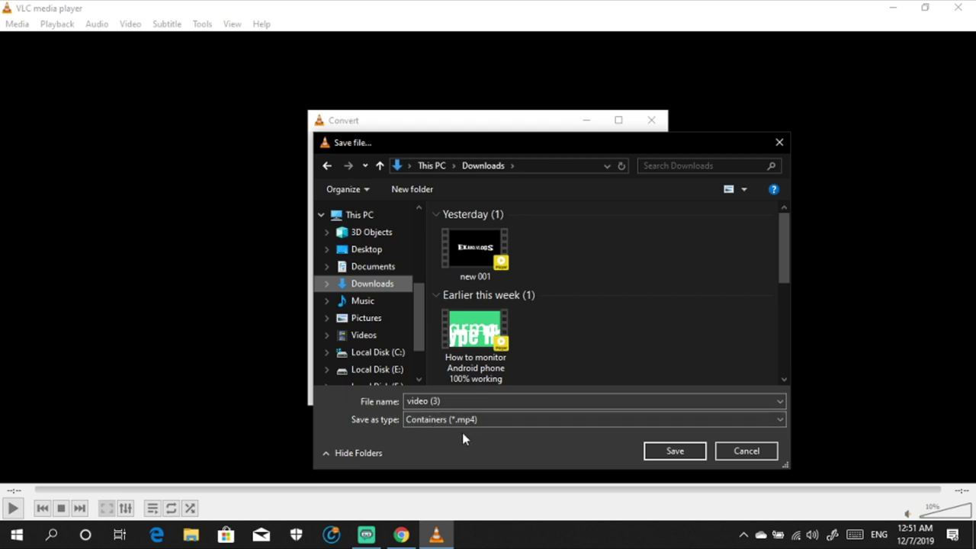
click(447, 400)
click(447, 400)
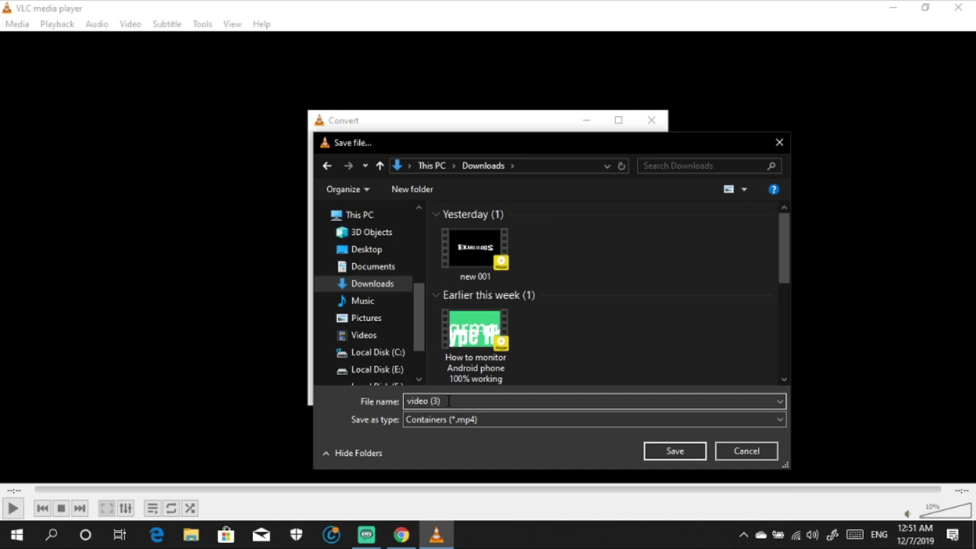
text(.mp4)
click(665, 452)
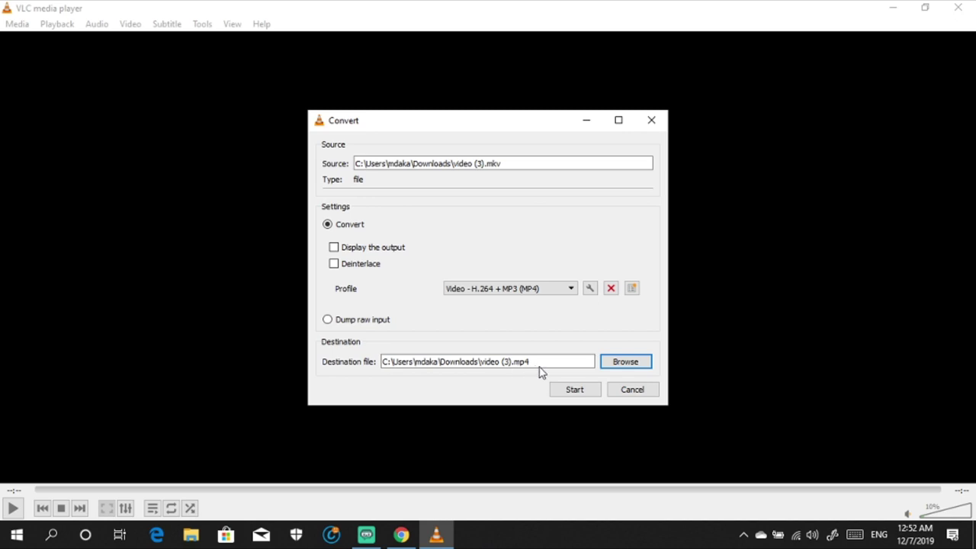
click(579, 395)
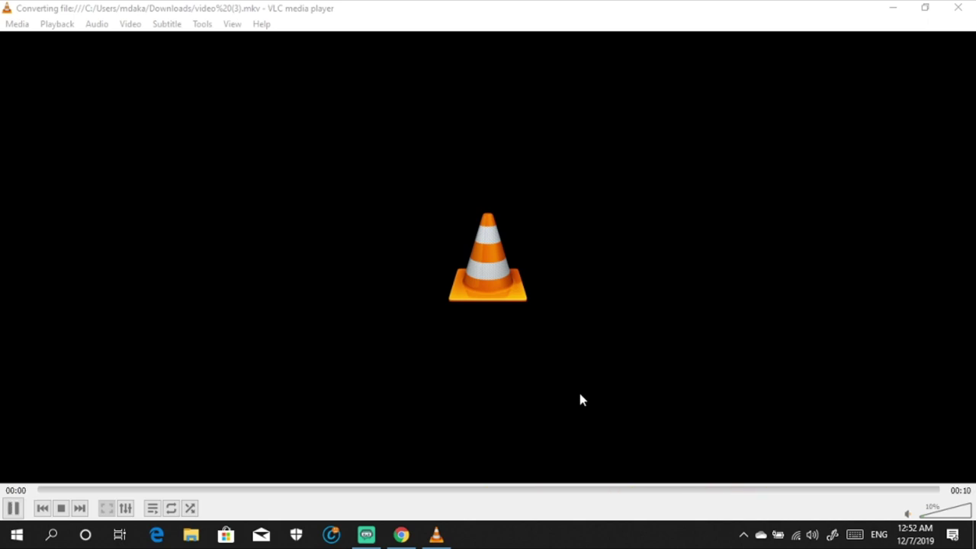
Step: Minimize VLC while it converts, open the Downloads folder from This PC, and refresh its contents
click(437, 540)
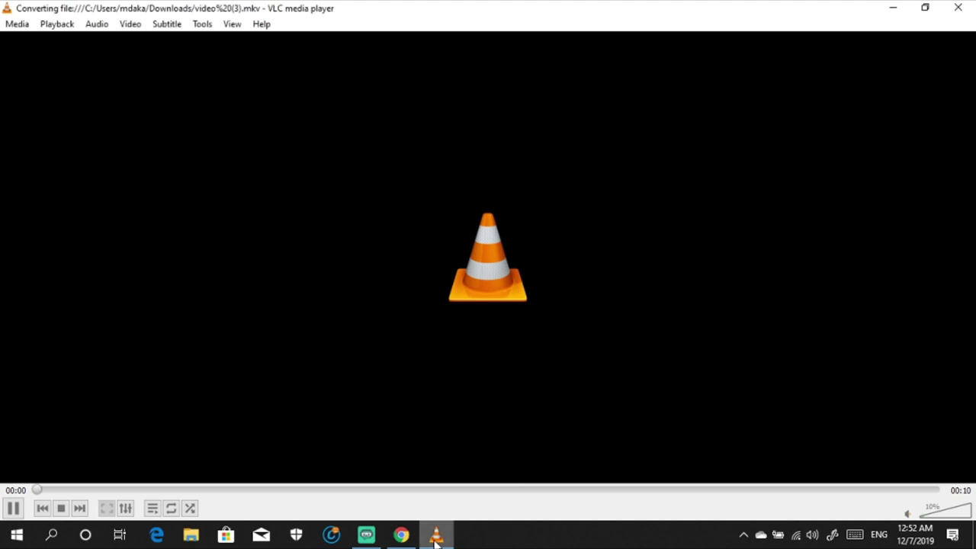
click(893, 7)
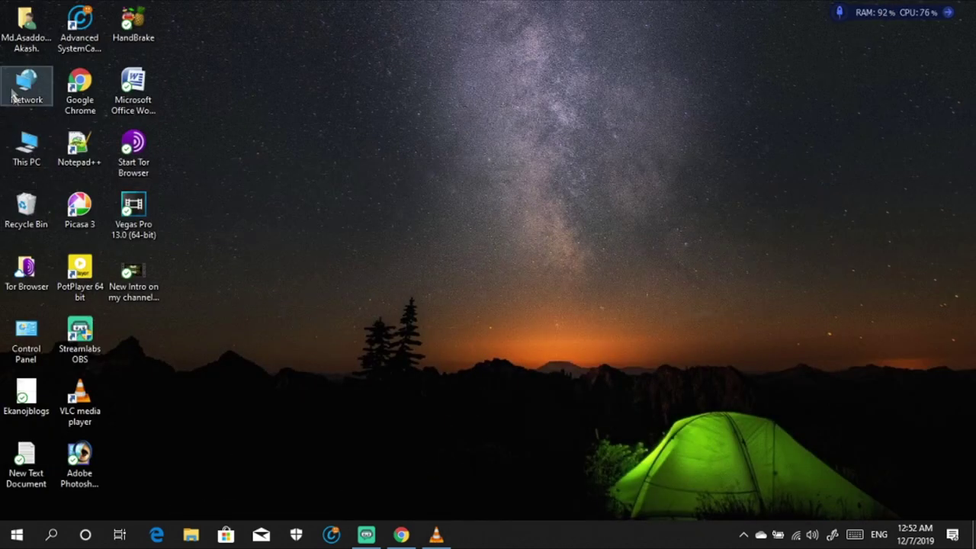
click(29, 151)
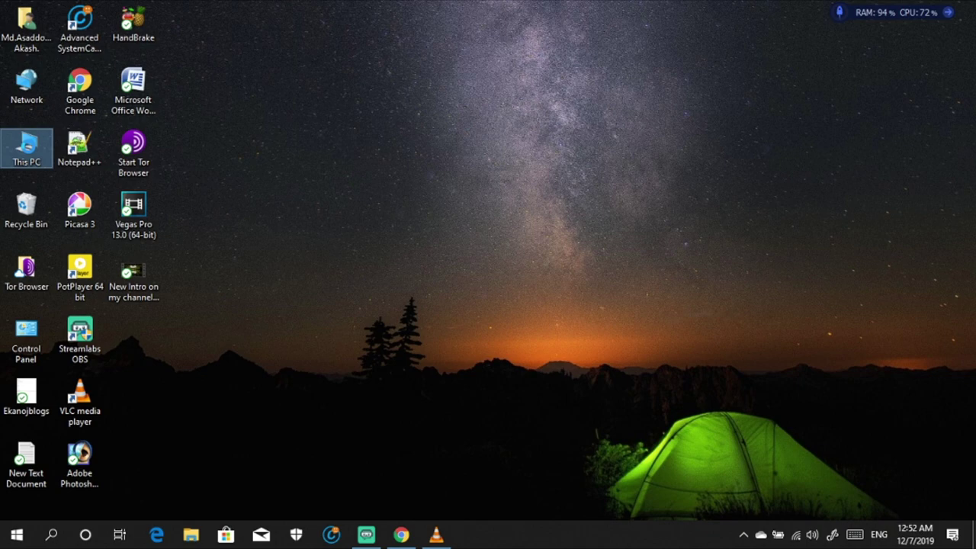
double_click(29, 151)
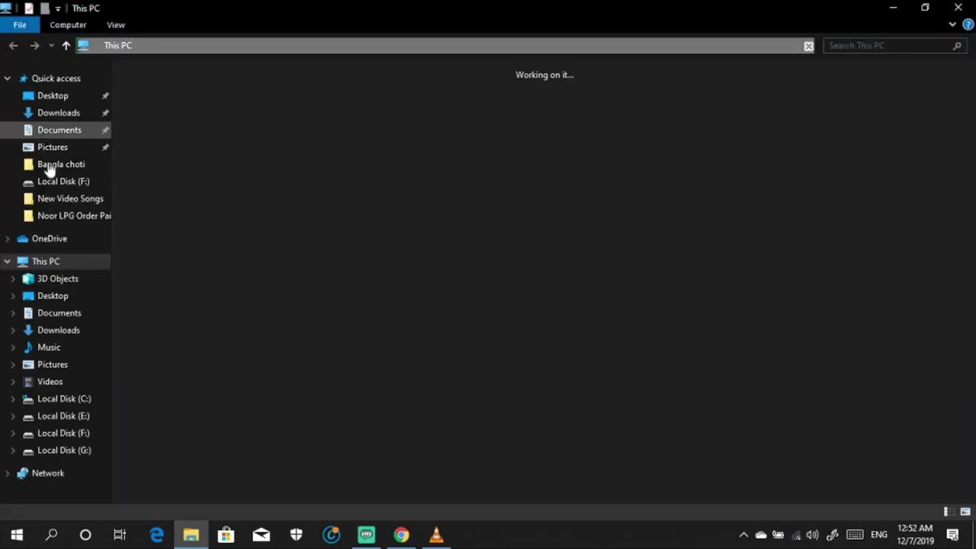
click(57, 120)
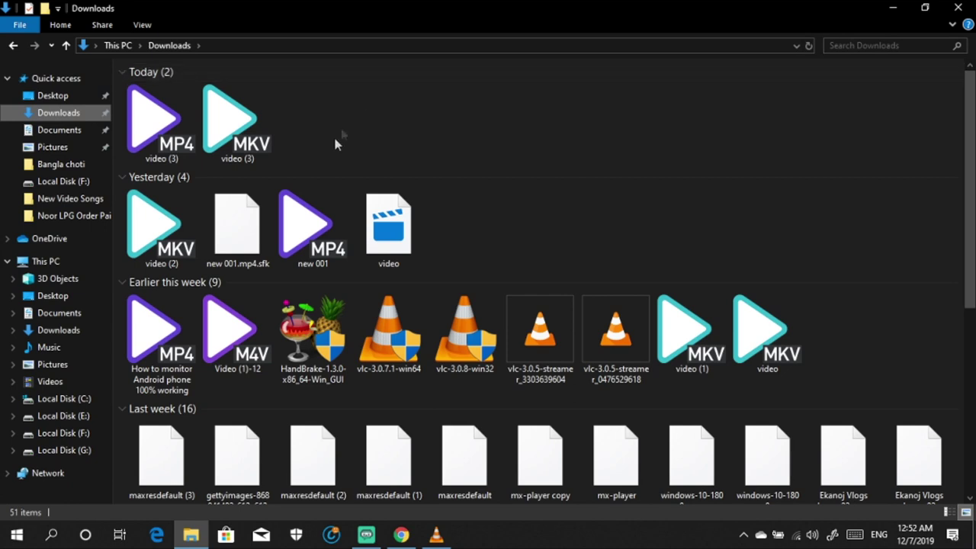
right_click(330, 123)
click(360, 179)
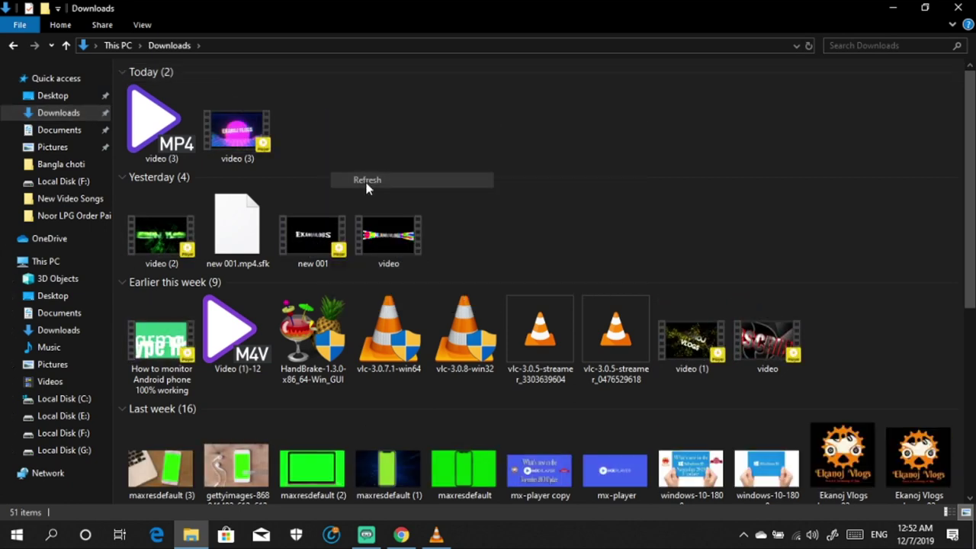
Step: Check the file type and size of the original MKV video (3) in its properties, and close them
click(239, 145)
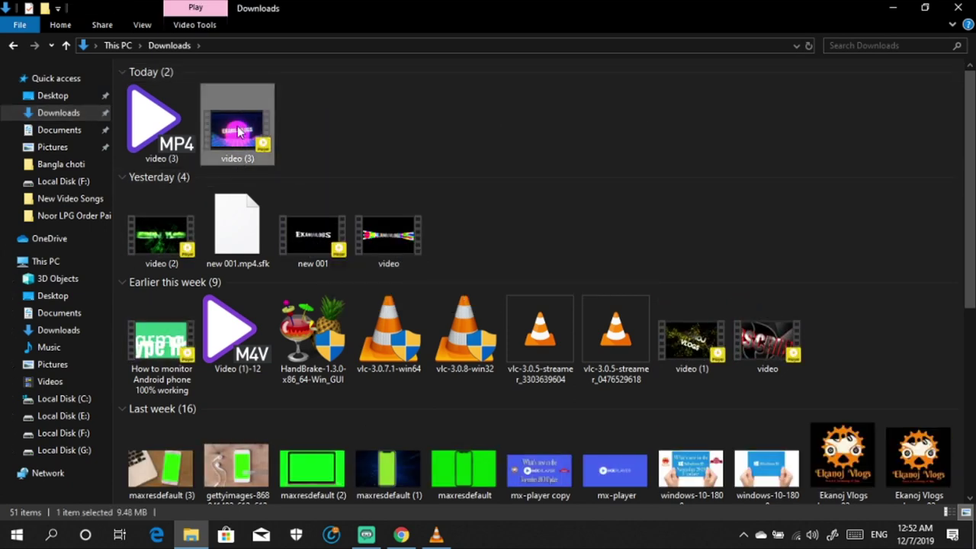
right_click(238, 127)
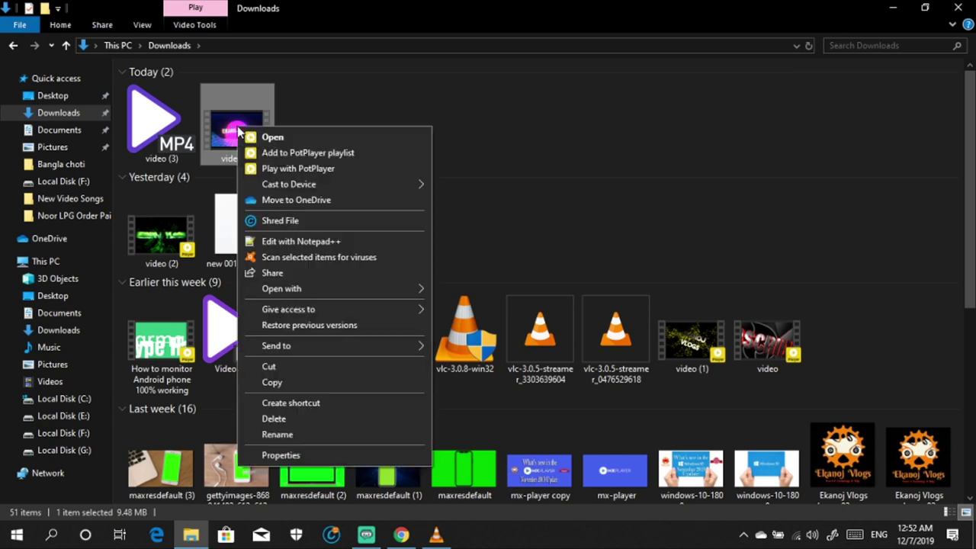
click(296, 456)
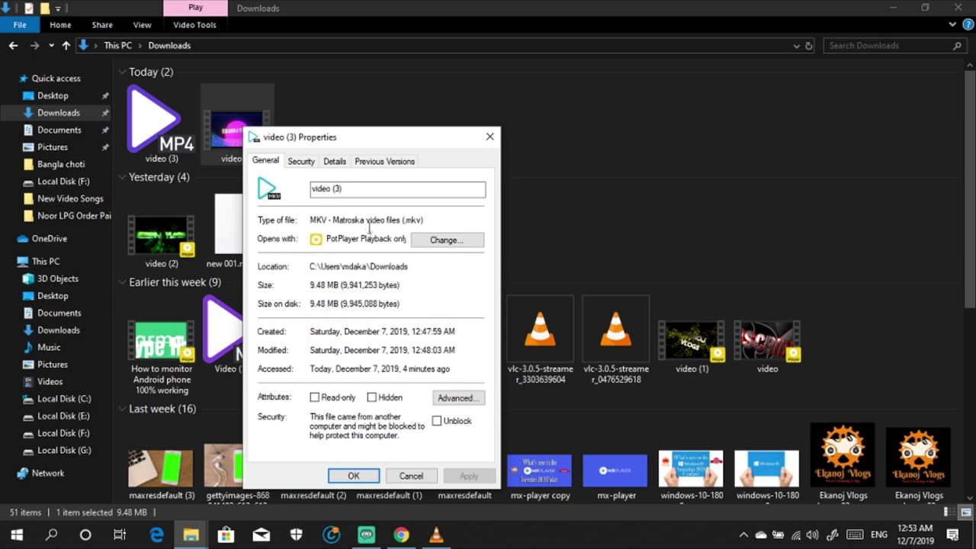
click(354, 476)
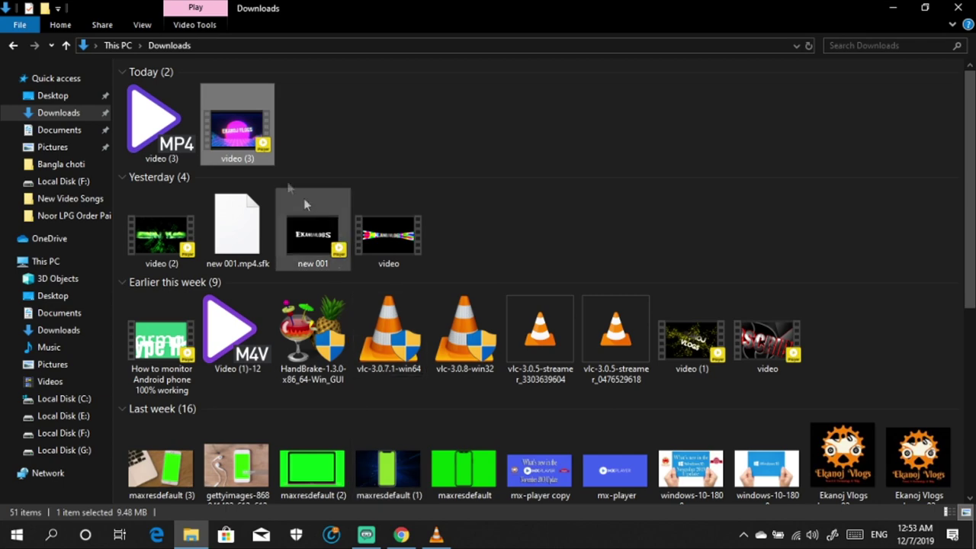
Step: Check the file type and size of the converted MP4 video (3) in its properties, and close them
click(170, 133)
right_click(169, 132)
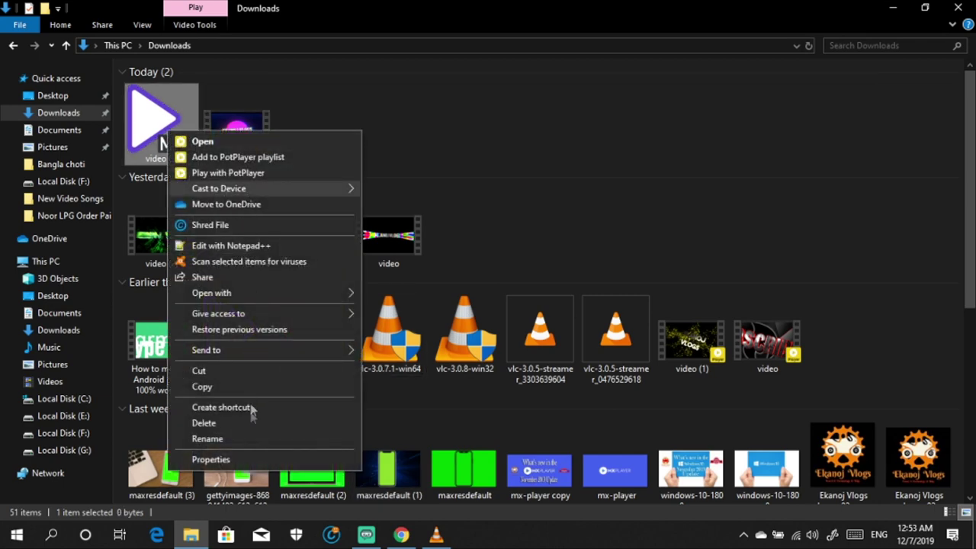
click(254, 459)
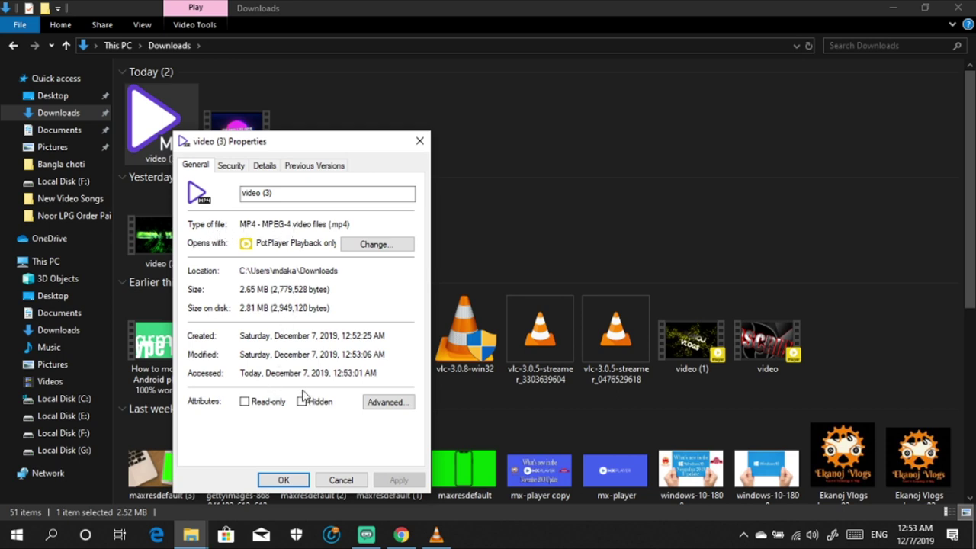
click(293, 485)
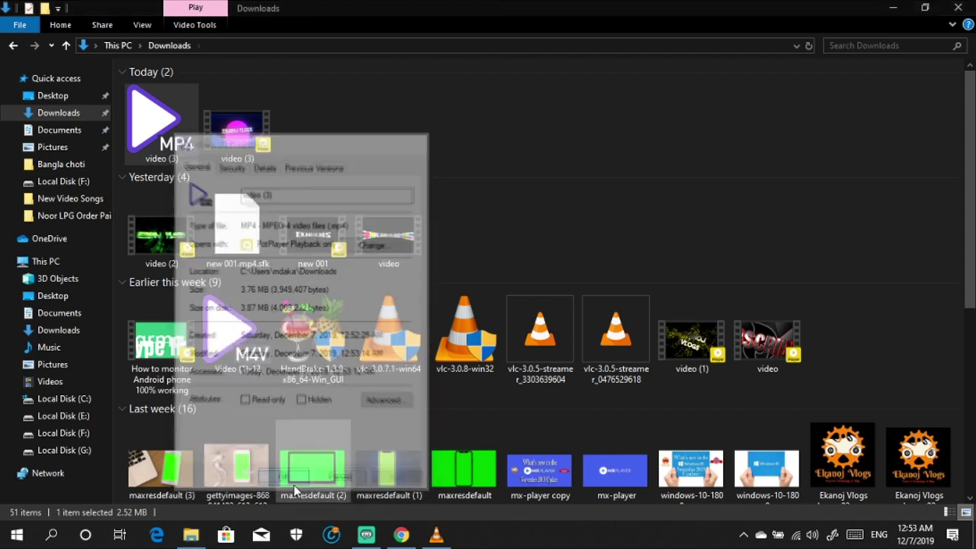
Step: Refresh and minimize the Downloads folder, launch Vegas Pro 13.0 from the desktop, and refresh the desktop
right_click(356, 142)
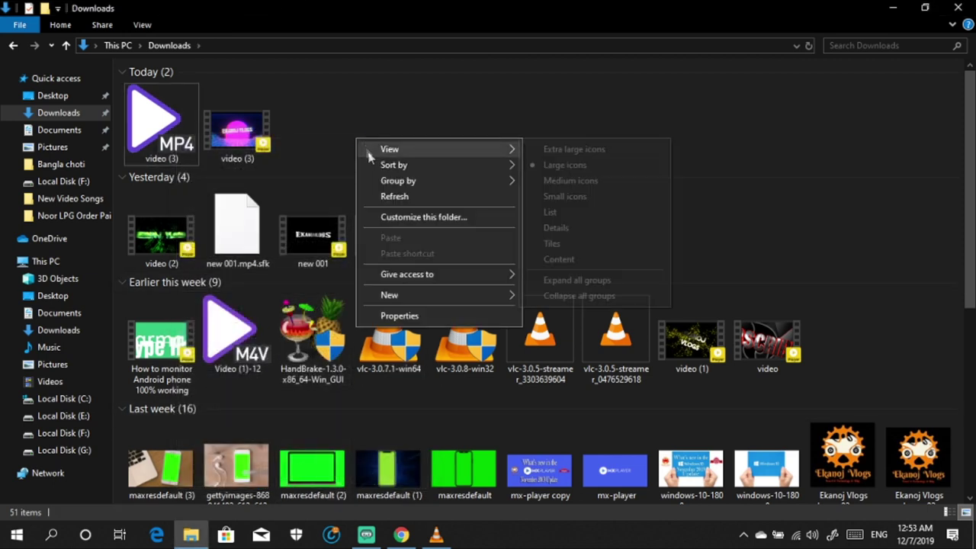
click(404, 196)
click(893, 10)
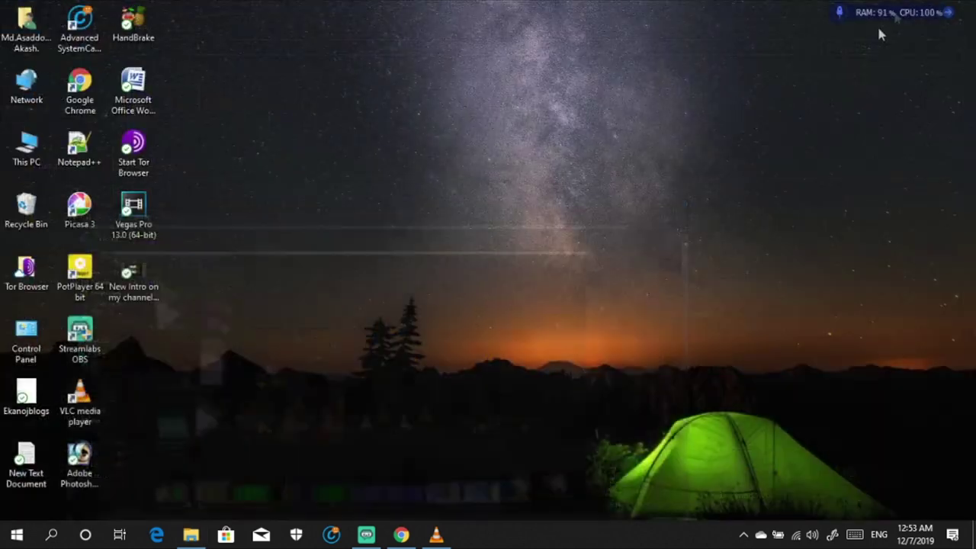
double_click(130, 240)
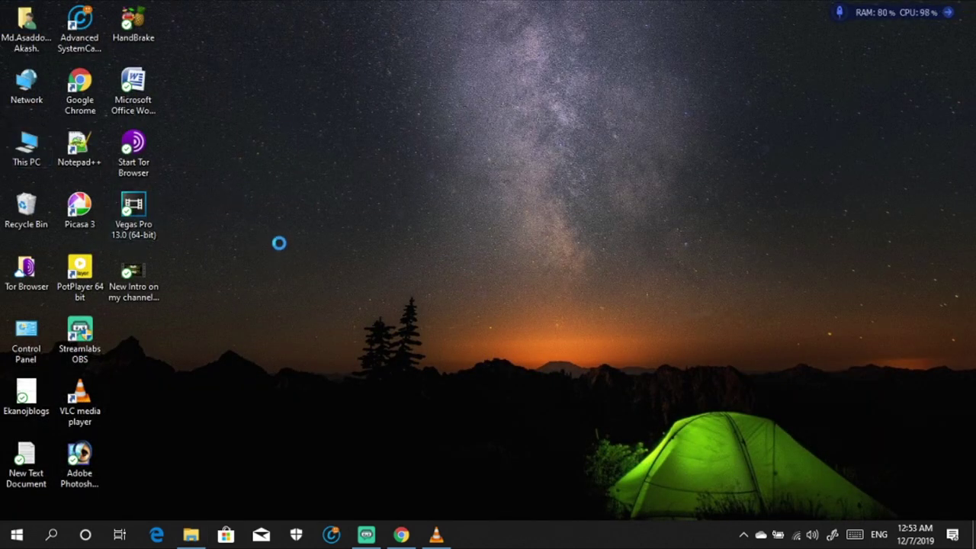
right_click(222, 186)
click(288, 228)
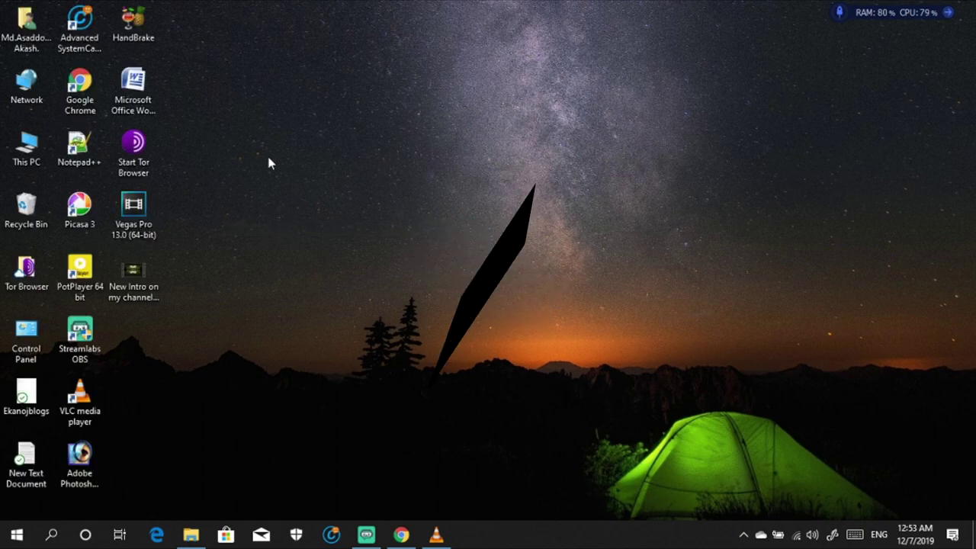